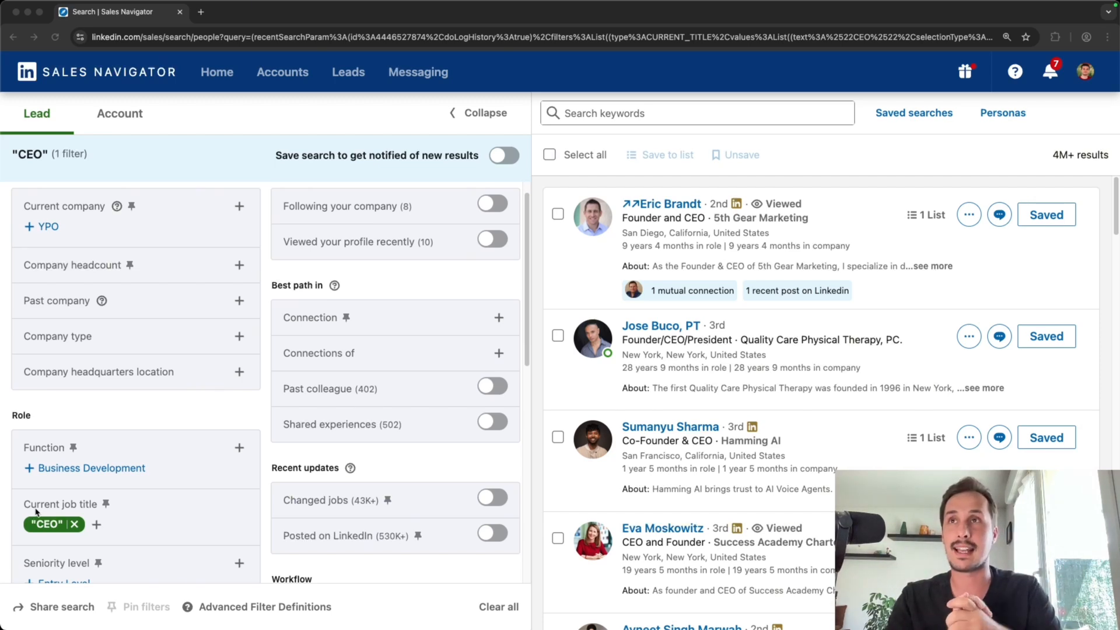
Step: Open the full Sales Navigator profile of the first lead in the "CEO" search results
{"action": "scroll", "coordinate": [36, 512], "scroll_direction": "down", "scroll_amount": 2}
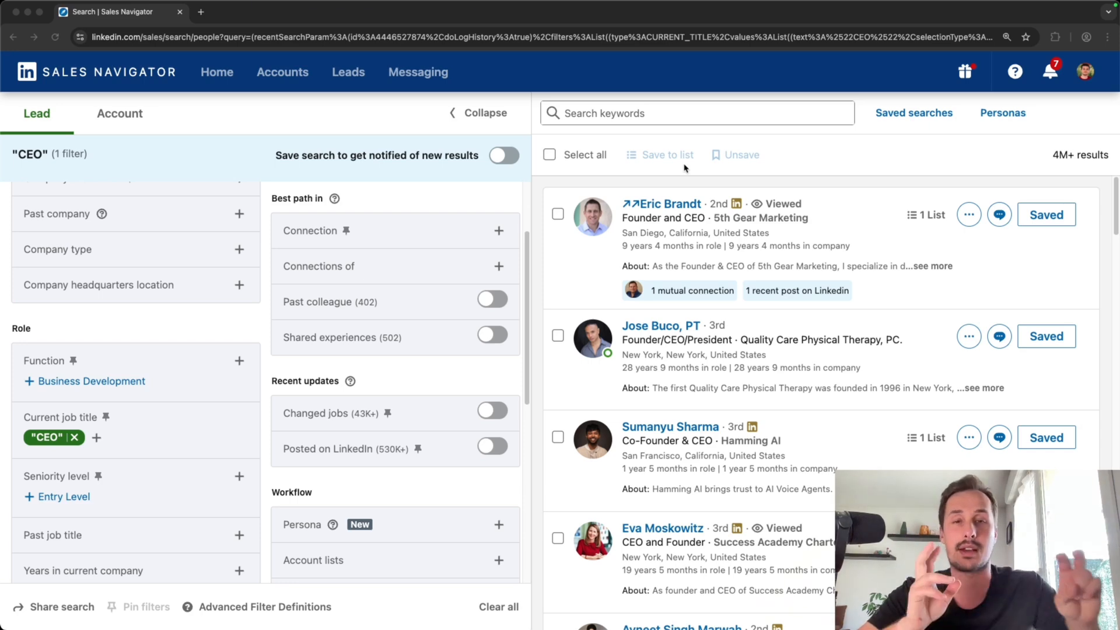
{"action": "left_click", "coordinate": [665, 209]}
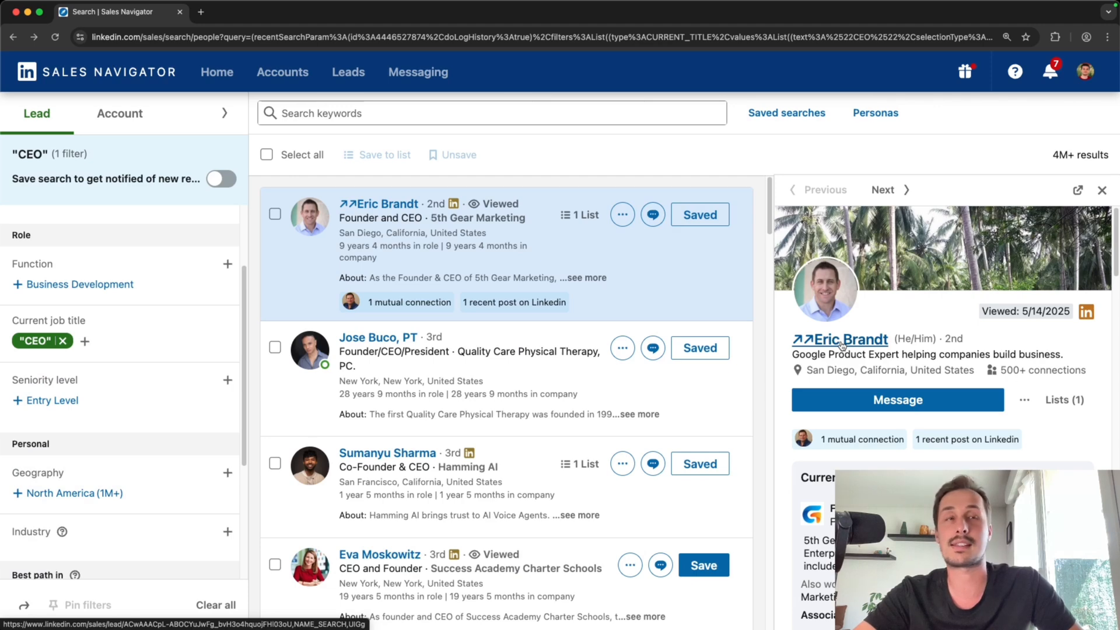
{"action": "left_click", "coordinate": [841, 341]}
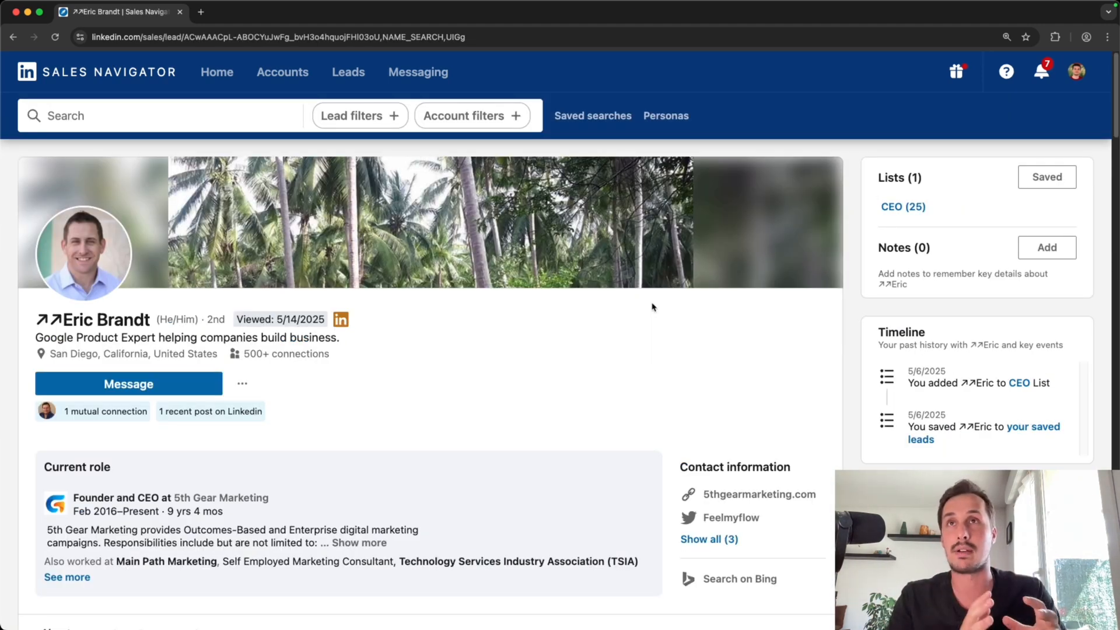
Step: Copy the lead's profile URL up to NAME_SEA and paste it under the Sales Navigator URL heading in the note
{"action": "left_click", "coordinate": [430, 37]}
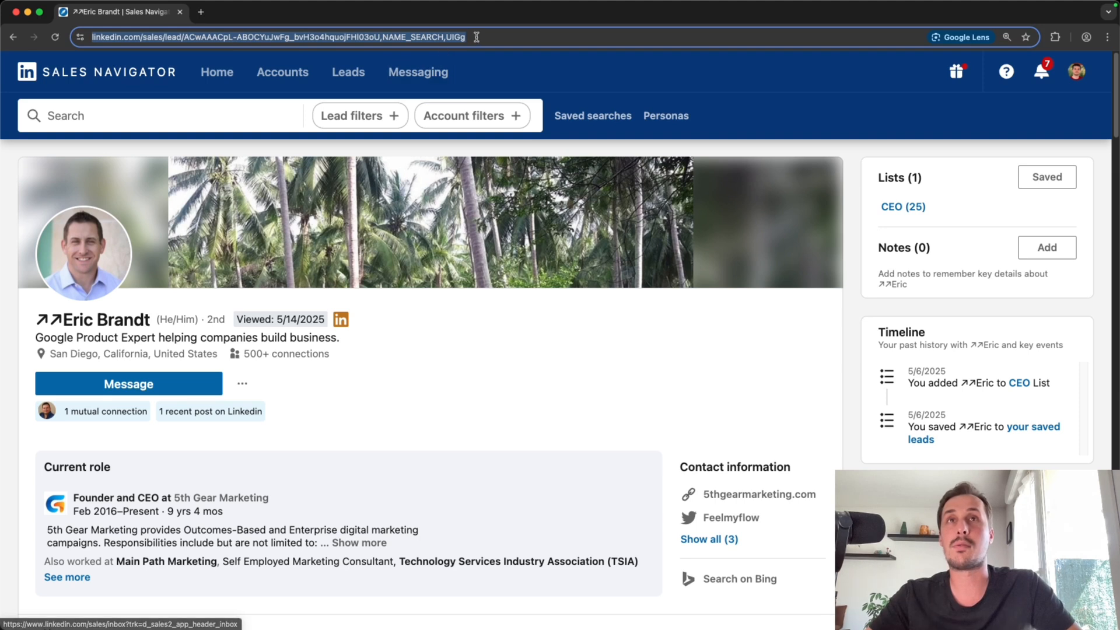
{"action": "triple_click", "coordinate": [477, 37]}
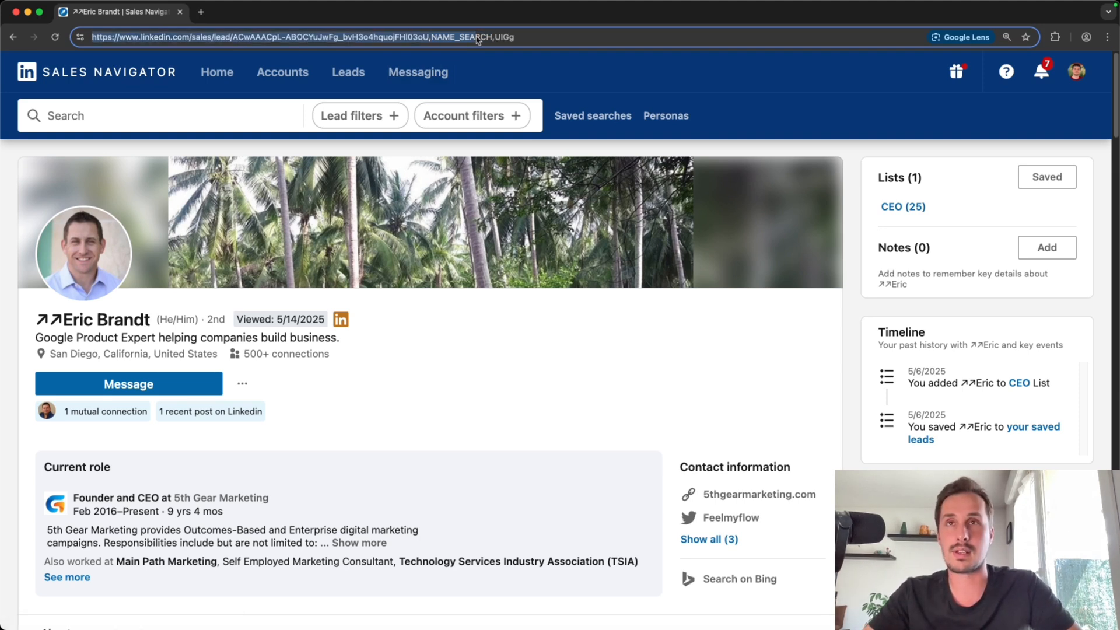
{"action": "key", "text": "super+c"}
{"action": "key", "text": "super+Tab"}
{"action": "key", "text": "Return"}
{"action": "key", "text": "super+v"}
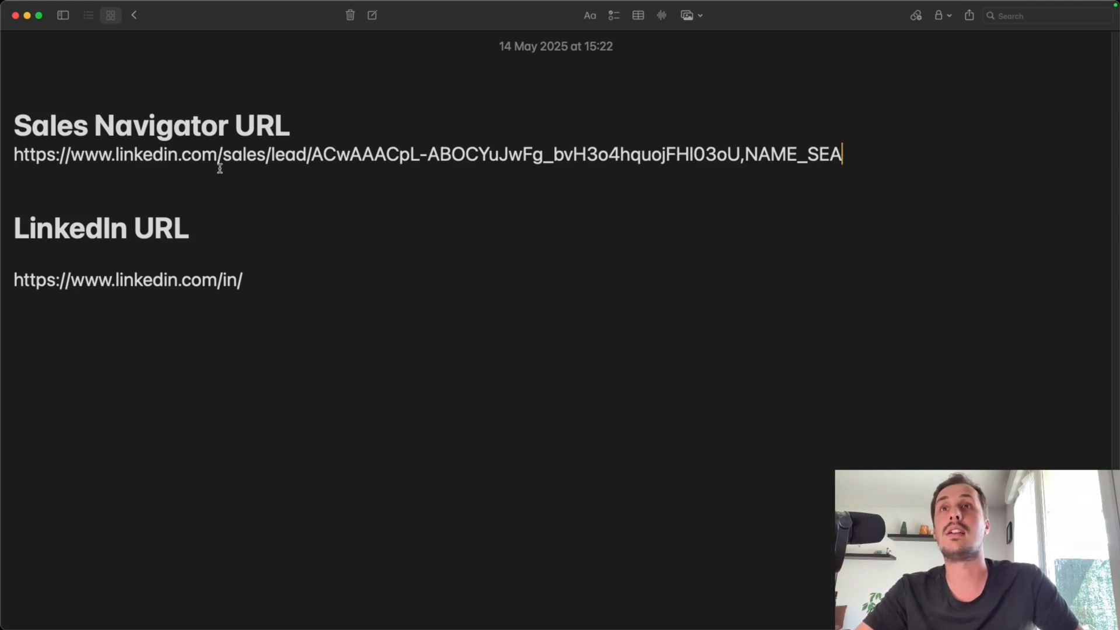
Step: Examine the pasted Sales Navigator URL to locate the lead identifier between "lead/" and the comma
{"action": "left_click_drag", "start_coordinate": [849, 155], "coordinate": [583, 158]}
{"action": "left_click", "coordinate": [301, 190]}
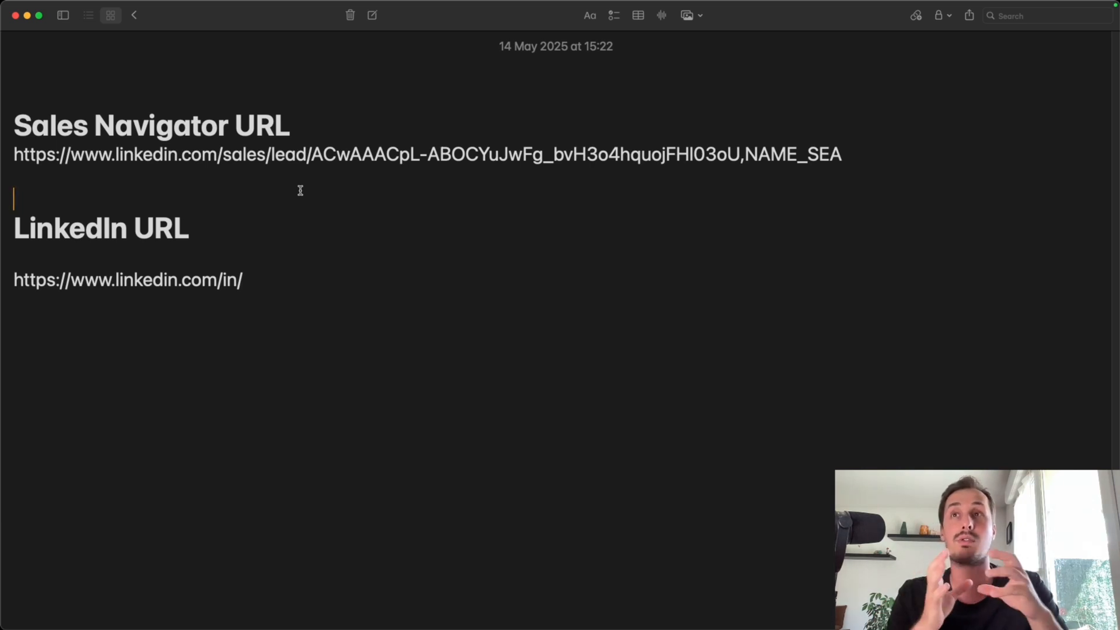
{"action": "left_click_drag", "start_coordinate": [272, 155], "coordinate": [312, 155]}
{"action": "left_click", "coordinate": [312, 155]}
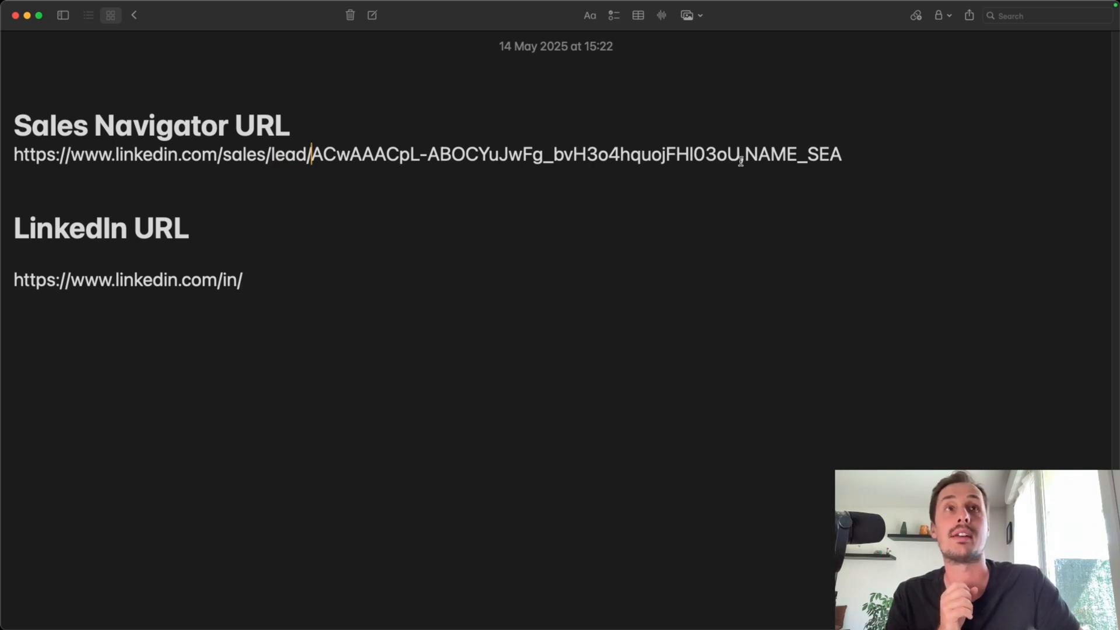
{"action": "left_click_drag", "start_coordinate": [741, 159], "coordinate": [828, 170]}
{"action": "left_click", "coordinate": [776, 169]}
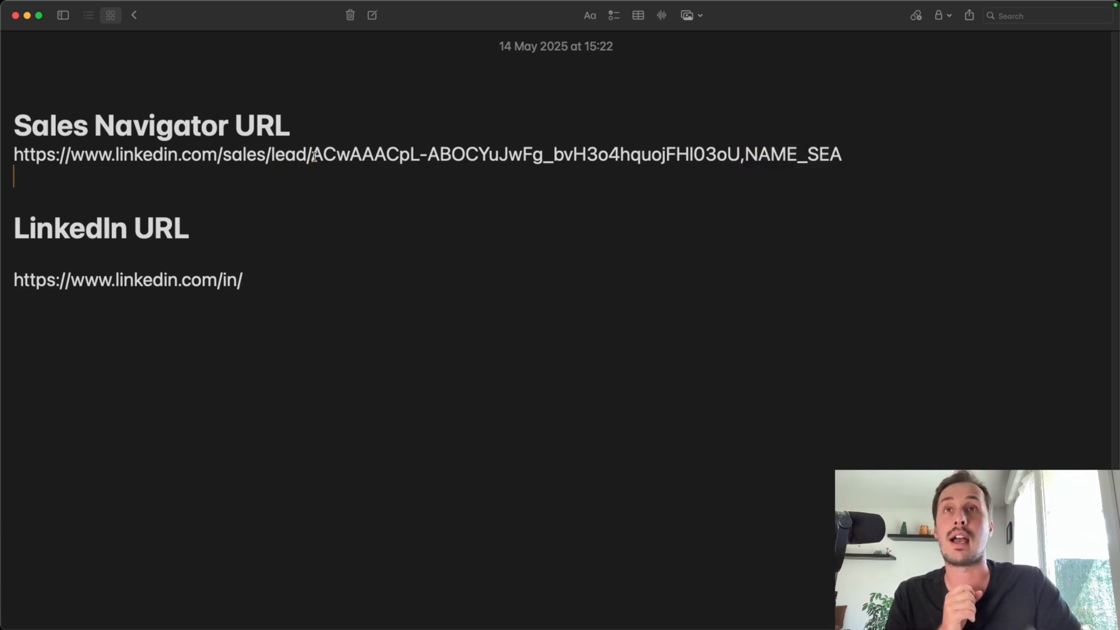
{"action": "left_click_drag", "start_coordinate": [312, 155], "coordinate": [733, 165]}
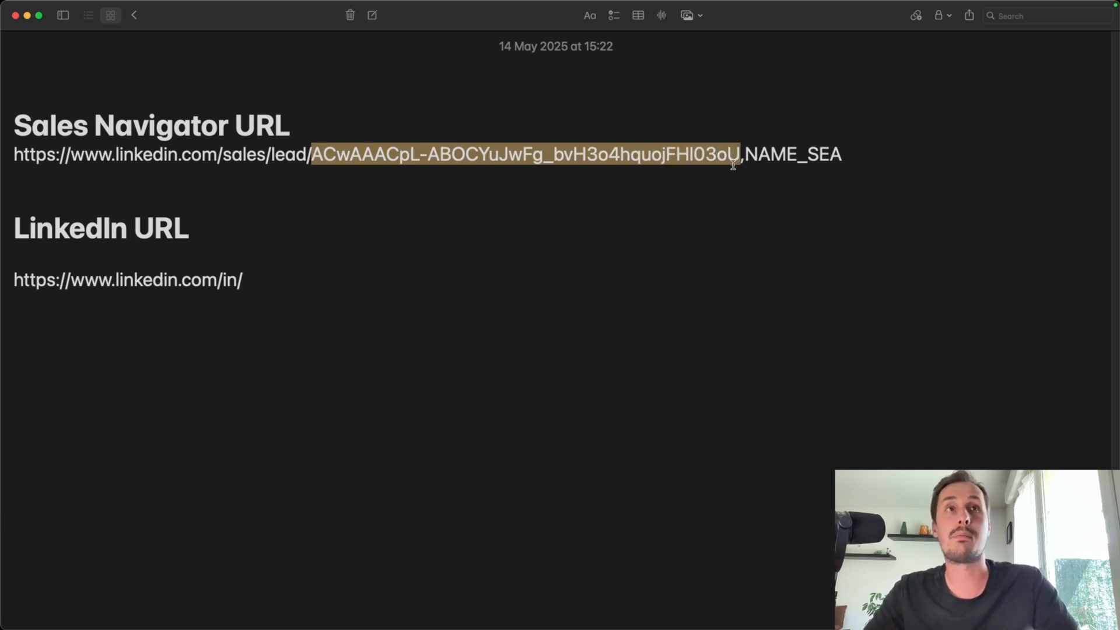
{"action": "left_click", "coordinate": [284, 288]}
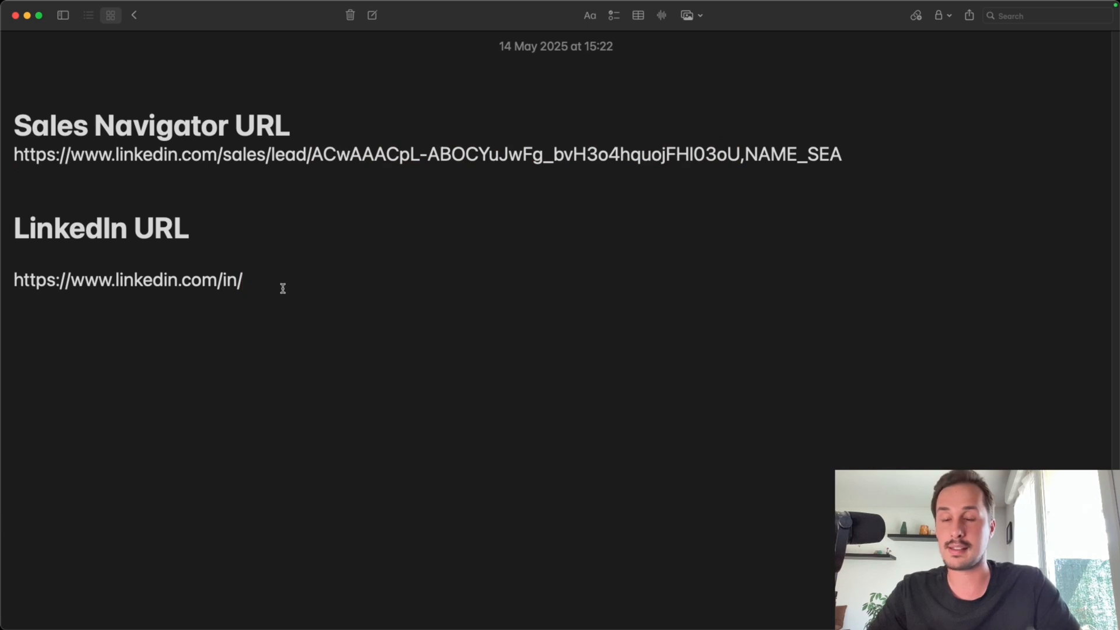
{"action": "key", "text": "super+v"}
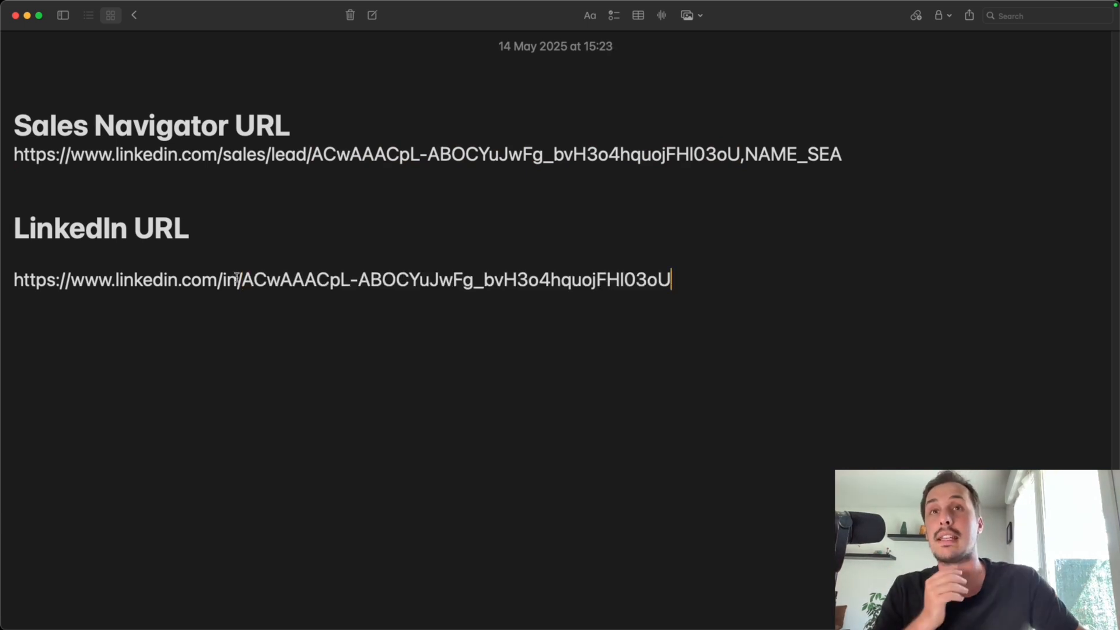
Step: Copy the completed LinkedIn URL from the note and open it in a new browser tab
{"action": "left_click_drag", "start_coordinate": [683, 281], "coordinate": [3, 283]}
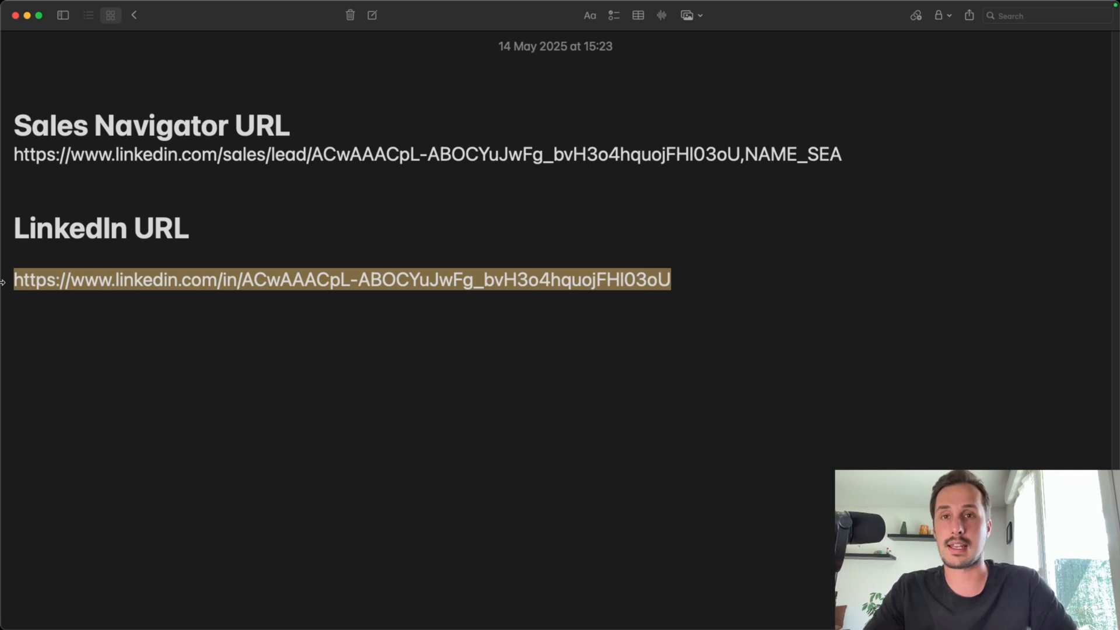
{"action": "key", "text": "super+Tab"}
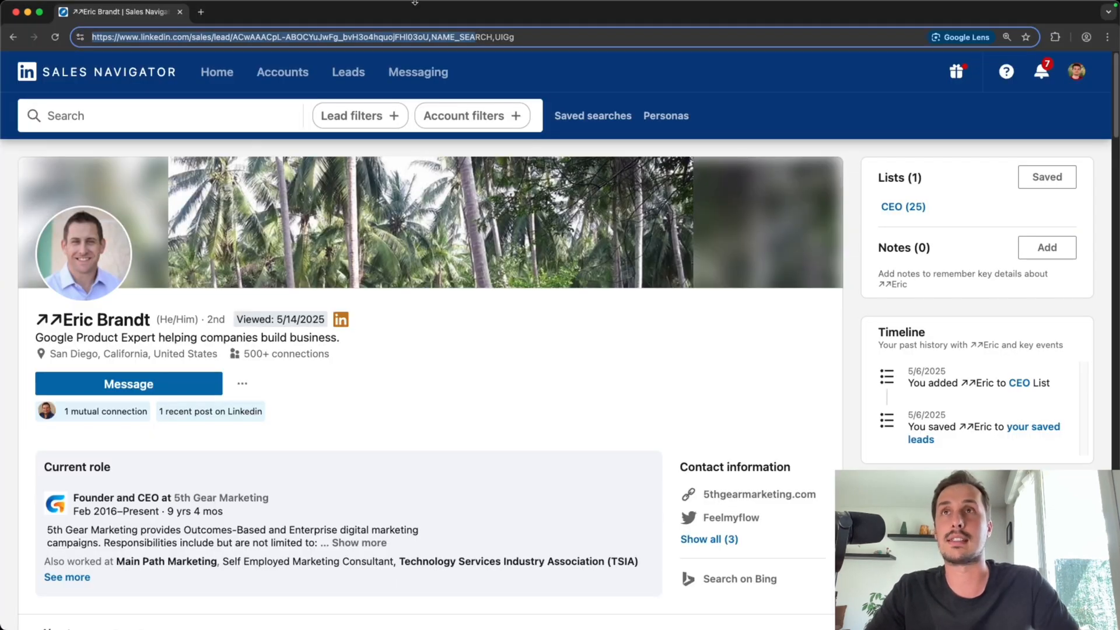
{"action": "left_click", "coordinate": [201, 12]}
{"action": "key", "text": "super+v"}
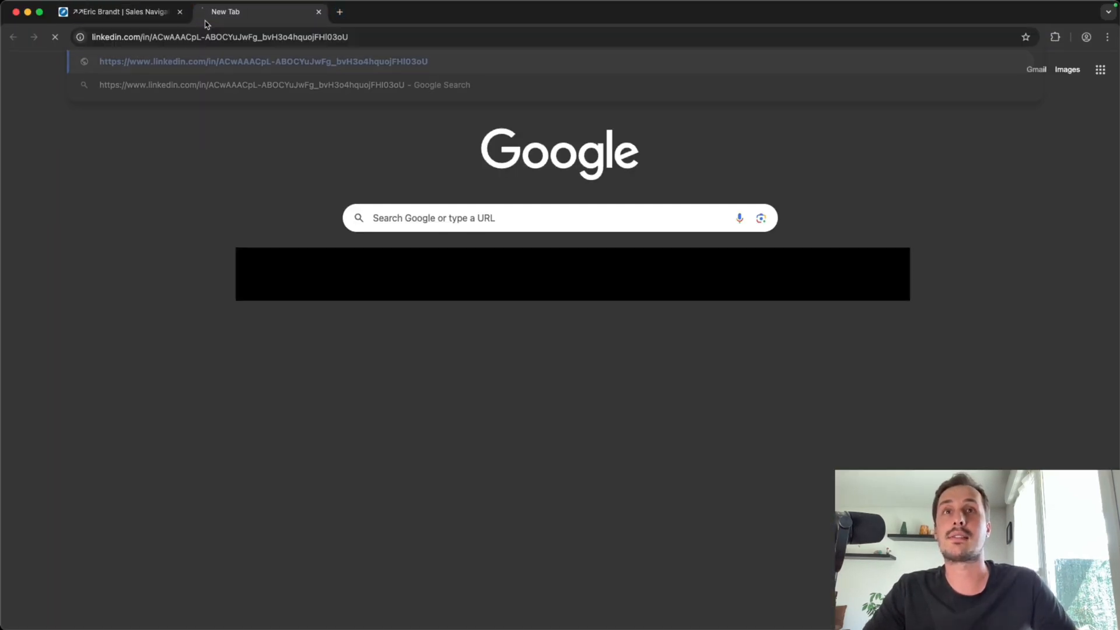
{"action": "key", "text": "Return"}
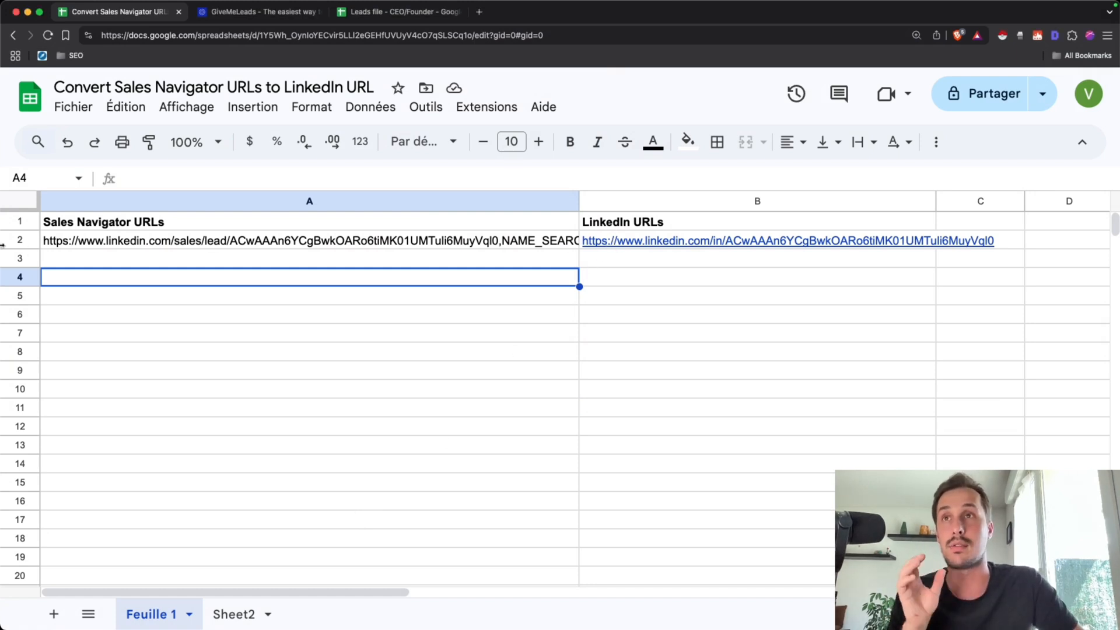
Step: Inspect the URL conversion formula in cell B2 of the Convert Sales Navigator URLs to LinkedIn URL spreadsheet
{"action": "left_click", "coordinate": [74, 225]}
{"action": "left_click", "coordinate": [655, 241]}
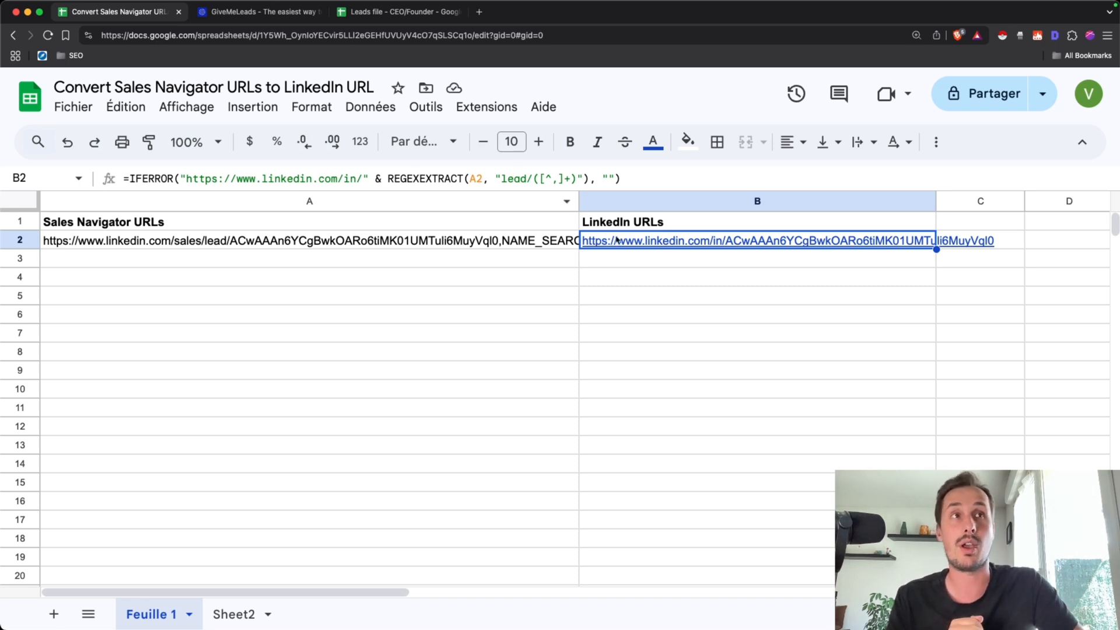
{"action": "mouse_move", "coordinate": [937, 250]}
{"action": "left_mouse_down"}
{"action": "mouse_move", "coordinate": [920, 415]}
{"action": "mouse_move", "coordinate": [926, 250]}
{"action": "left_mouse_up"}
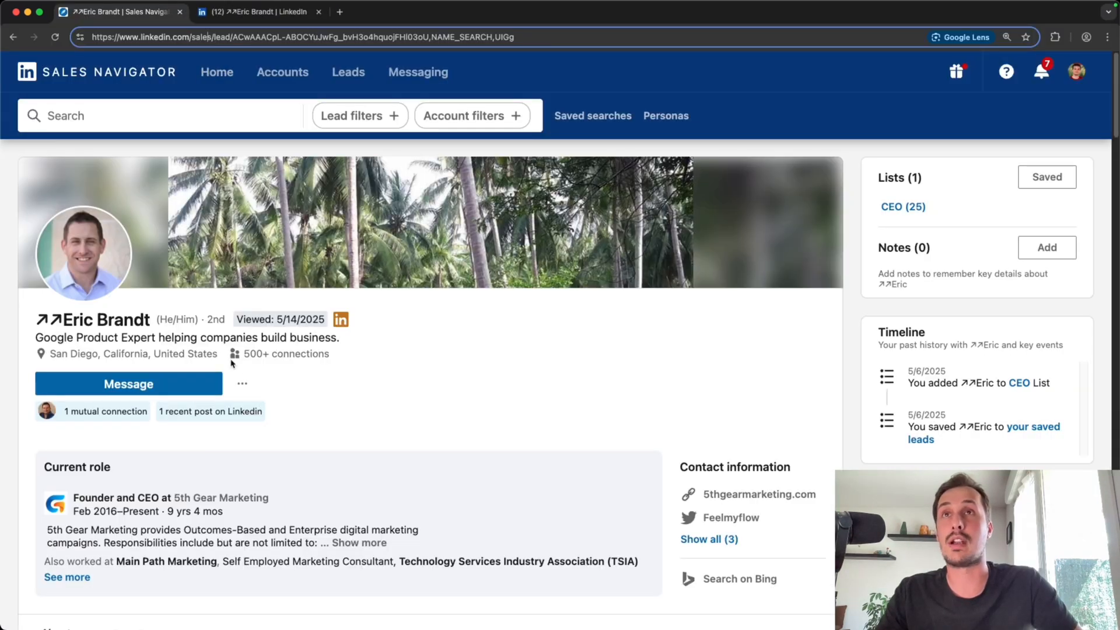
Step: Copy the first lead's Sales Navigator URL into cell A3 of the spreadsheet and open the converted LinkedIn URL in B3
{"action": "left_click", "coordinate": [254, 33]}
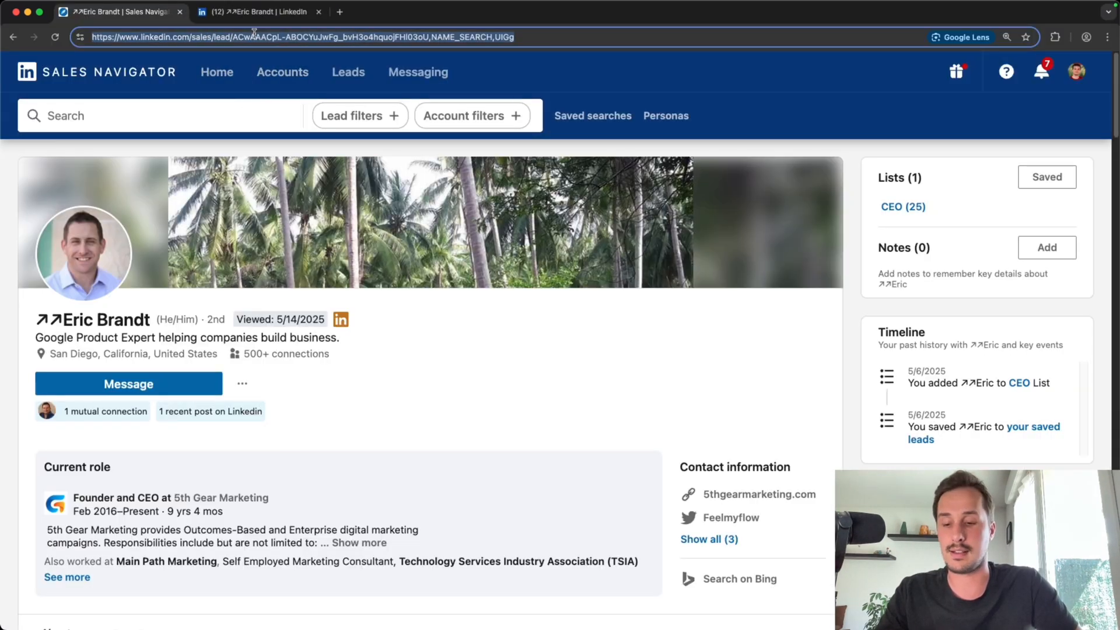
{"action": "key", "text": "super+Tab"}
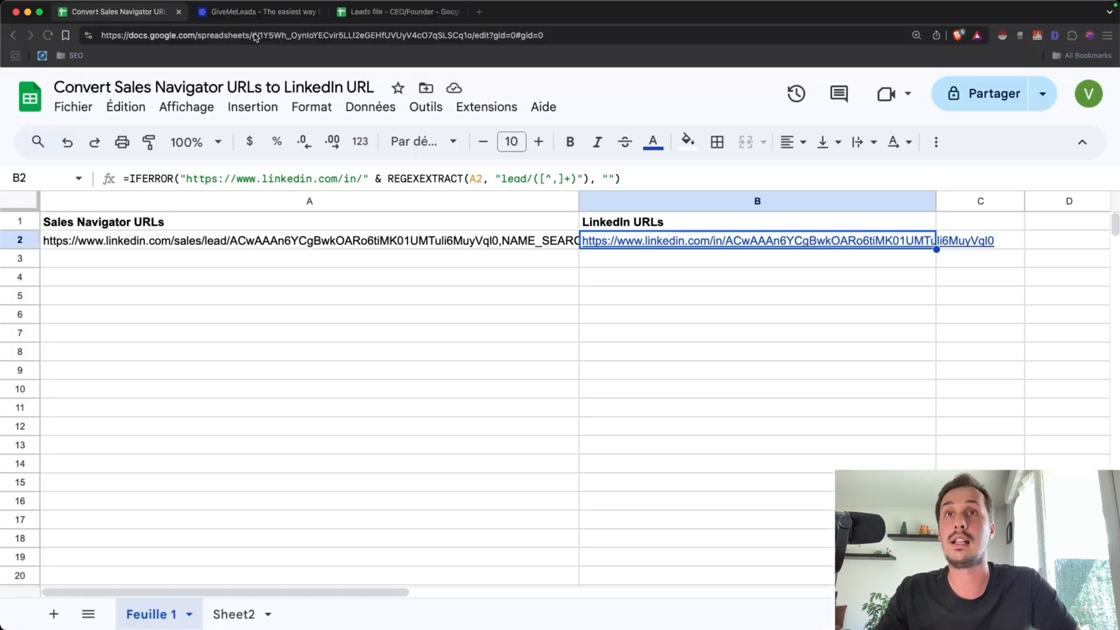
{"action": "left_click", "coordinate": [196, 260]}
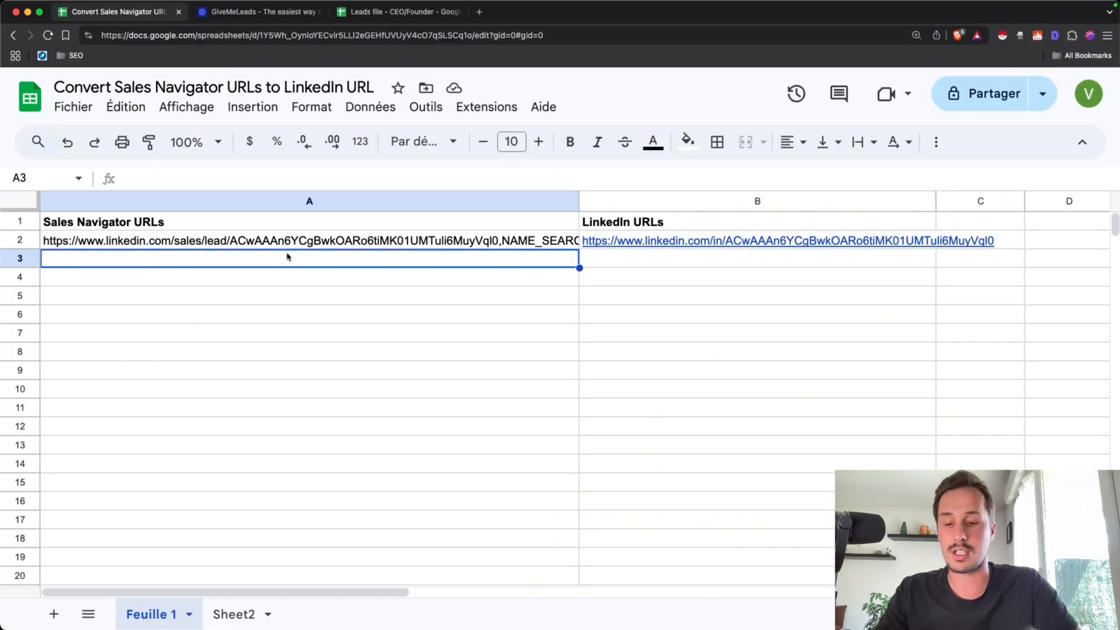
{"action": "key", "text": "cmd+v"}
{"action": "left_click", "coordinate": [637, 263]}
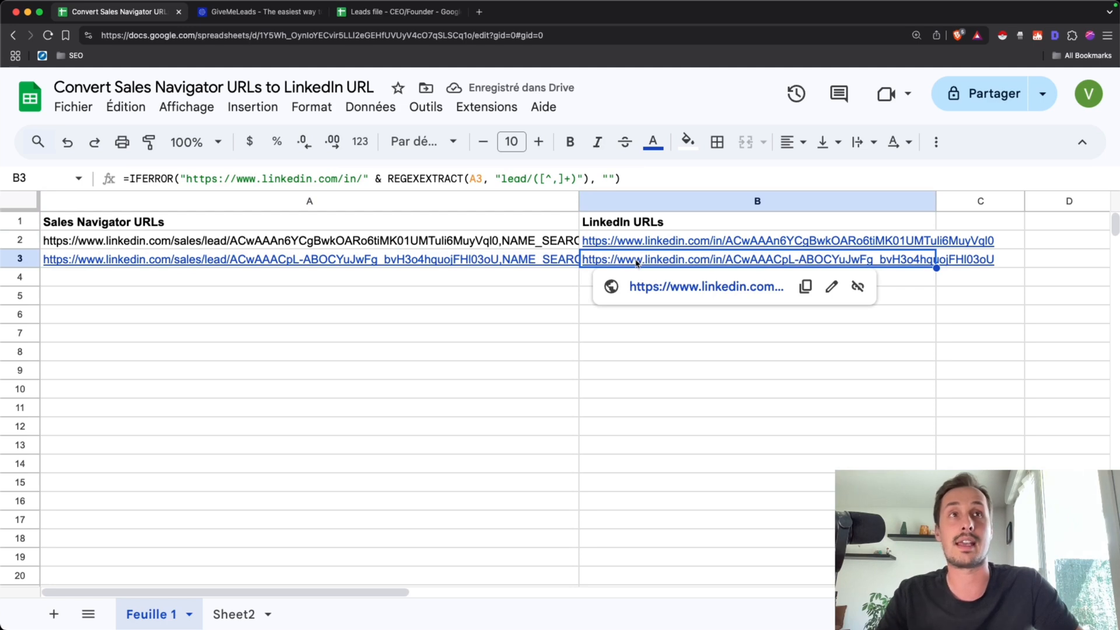
{"action": "left_click", "coordinate": [672, 286]}
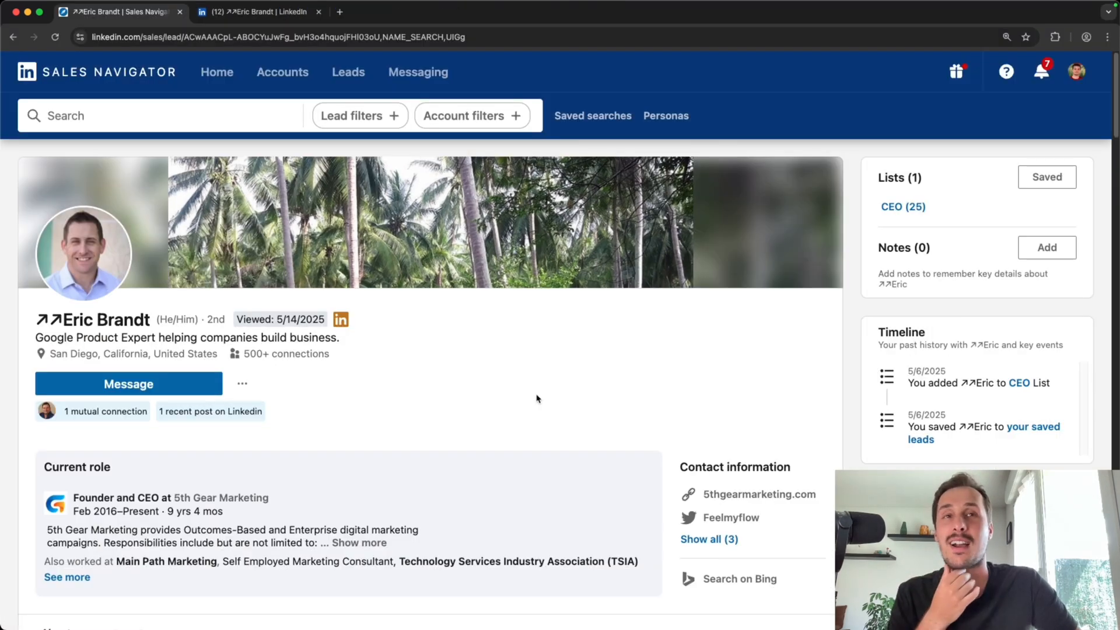
Step: Return to the Sales Navigator search results and open the second lead's full profile
{"action": "key", "text": "super+bracketleft"}
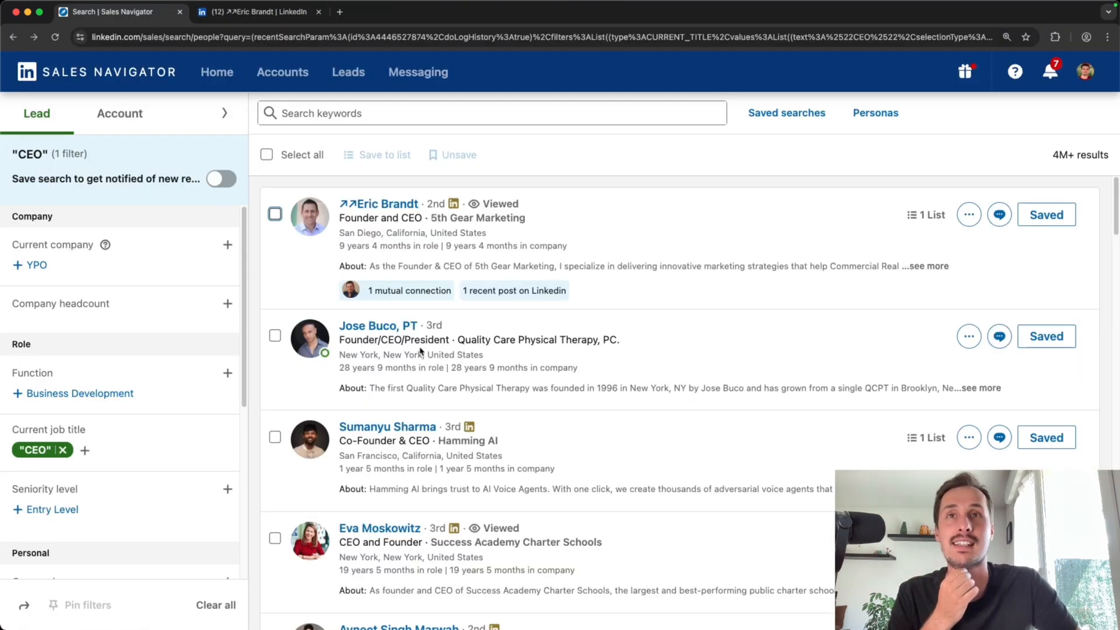
{"action": "left_click", "coordinate": [380, 337]}
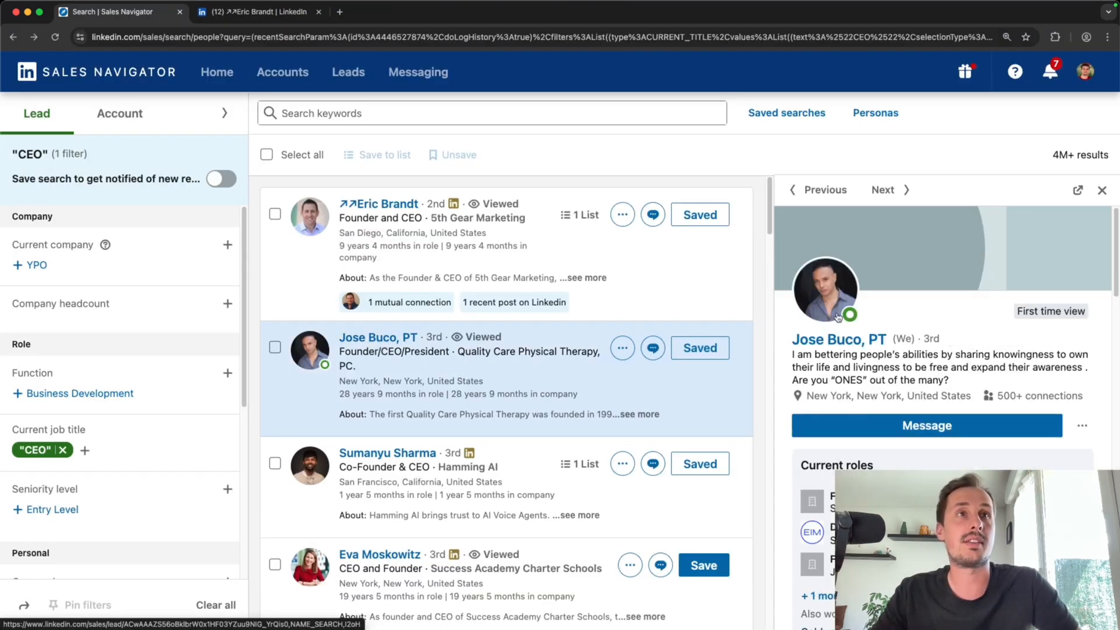
{"action": "left_click", "coordinate": [841, 337]}
Step: Copy the second lead's Sales Navigator URL into cell A4 of the spreadsheet and open the converted LinkedIn URL in B4
{"action": "left_click", "coordinate": [296, 37]}
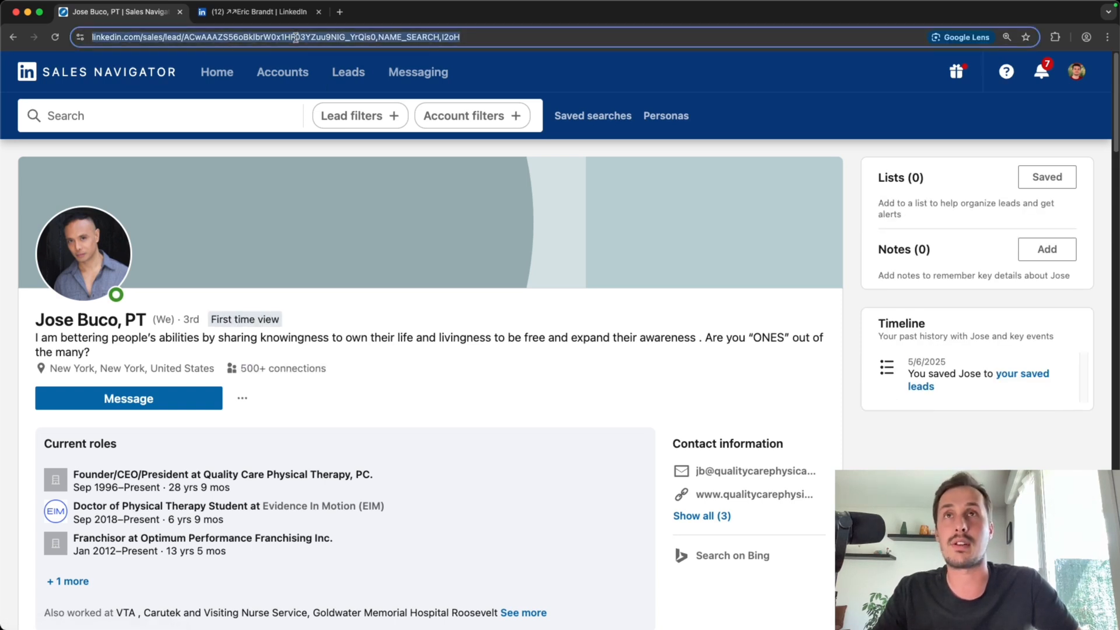
{"action": "key", "text": "super+Tab"}
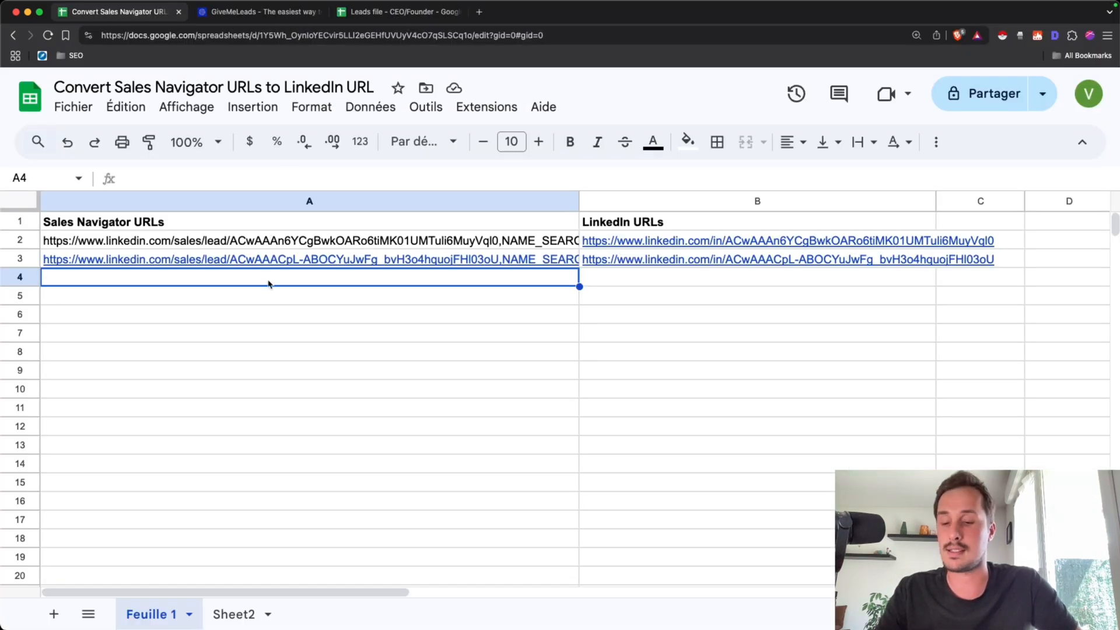
{"action": "key", "text": "ctrl+v"}
{"action": "left_click", "coordinate": [736, 301]}
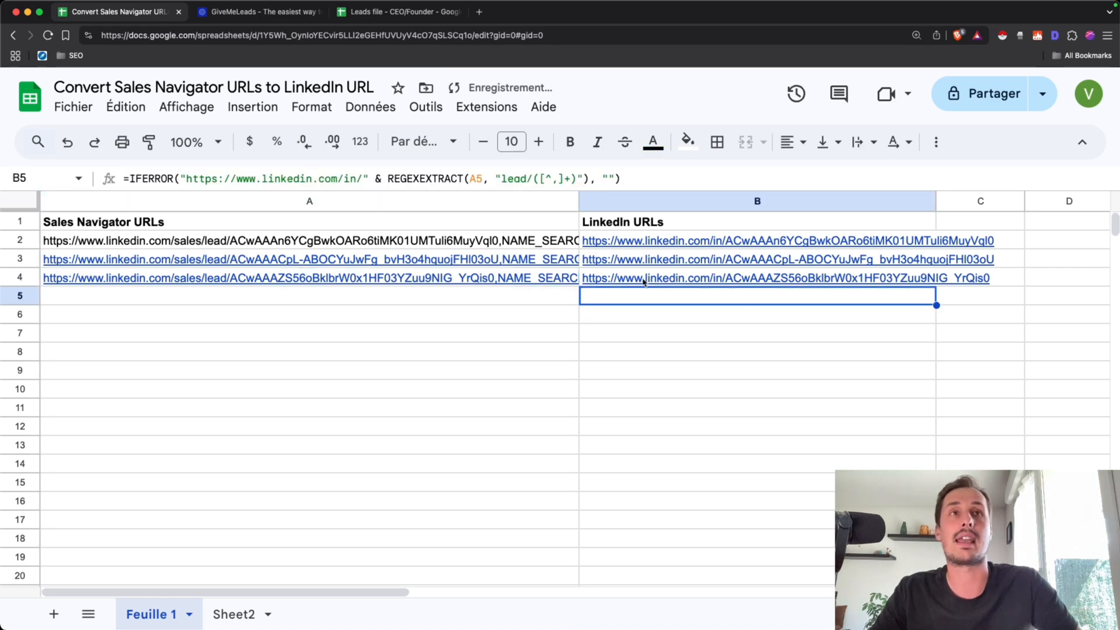
{"action": "mouse_move", "coordinate": [625, 280]}
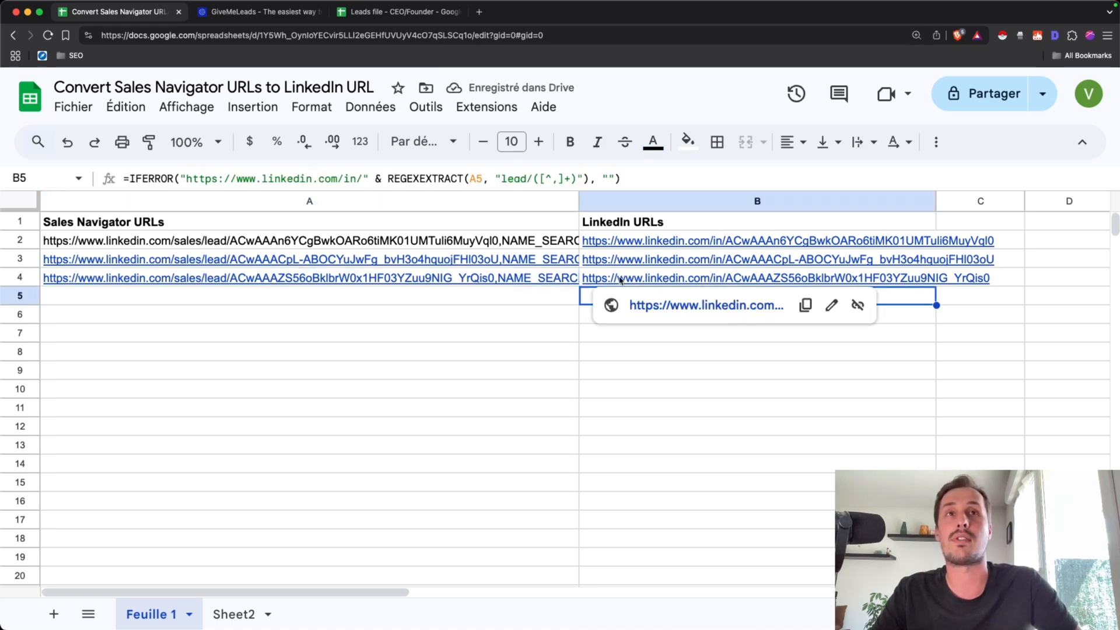
{"action": "left_click", "coordinate": [689, 305]}
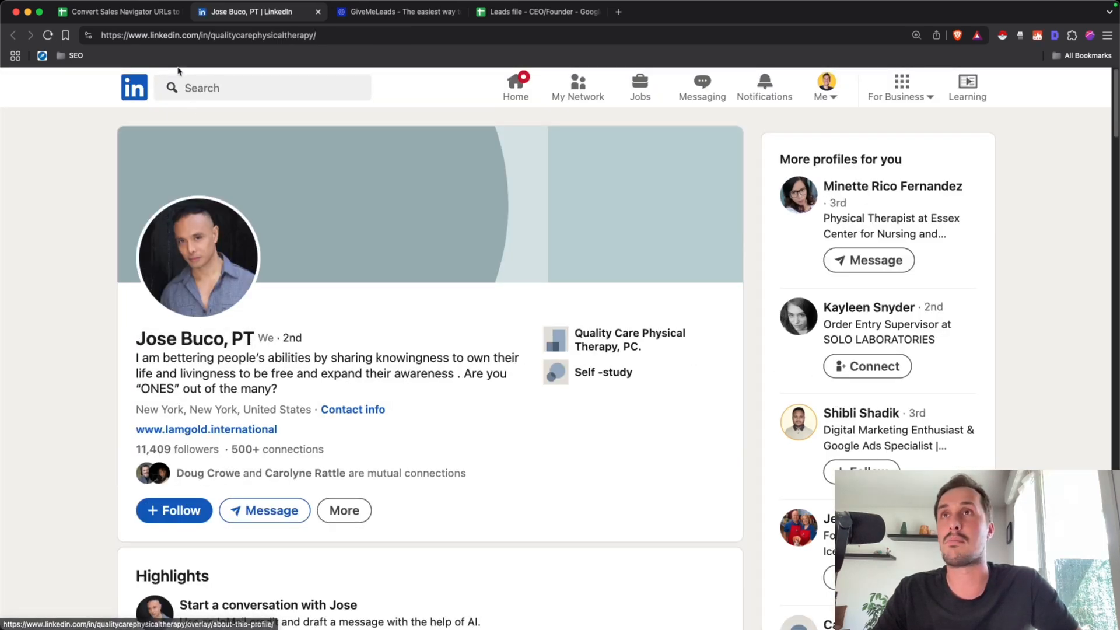
{"action": "left_click", "coordinate": [122, 12]}
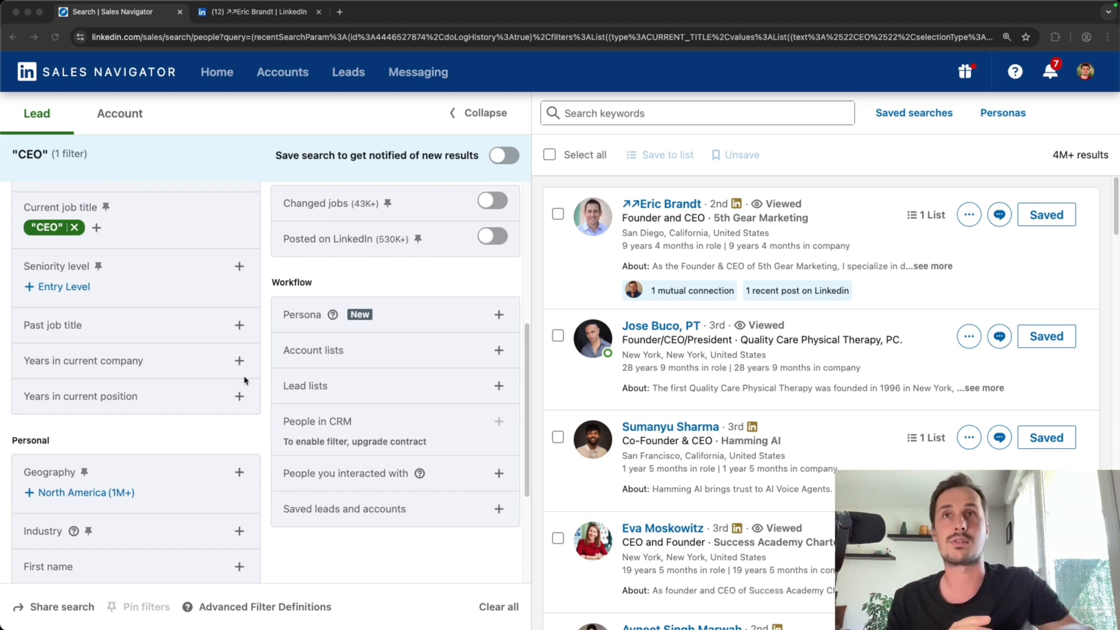
{"action": "scroll", "coordinate": [198, 404], "scroll_direction": "up", "scroll_amount": 5}
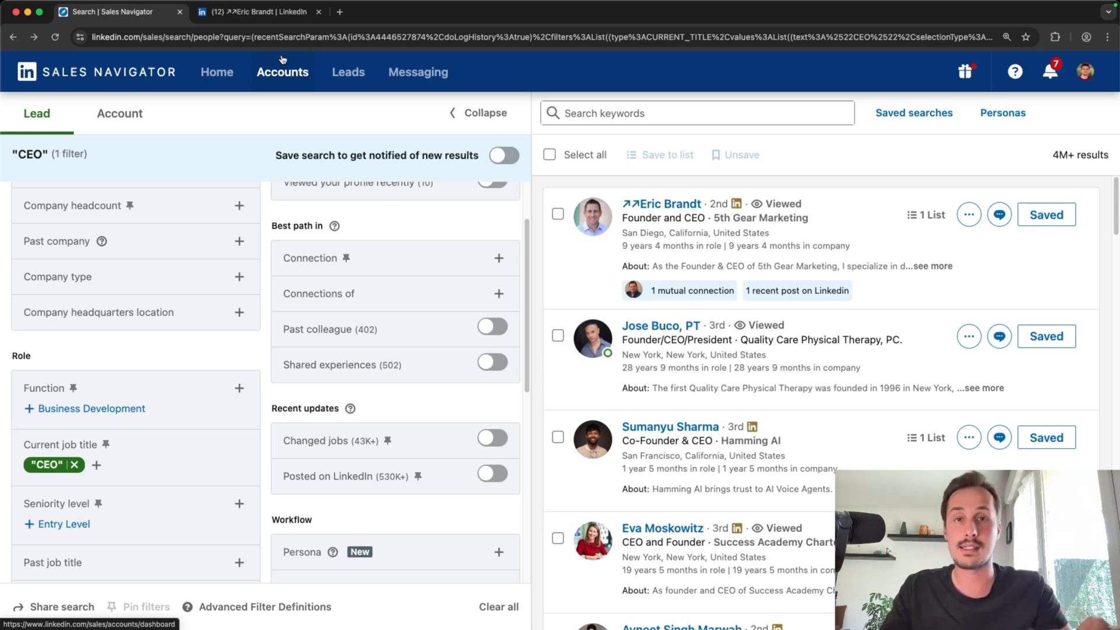
Step: Switch to the Leads file - CEO/Founder spreadsheet and review its First Name, Company and Title columns
{"action": "key", "text": "super+Tab"}
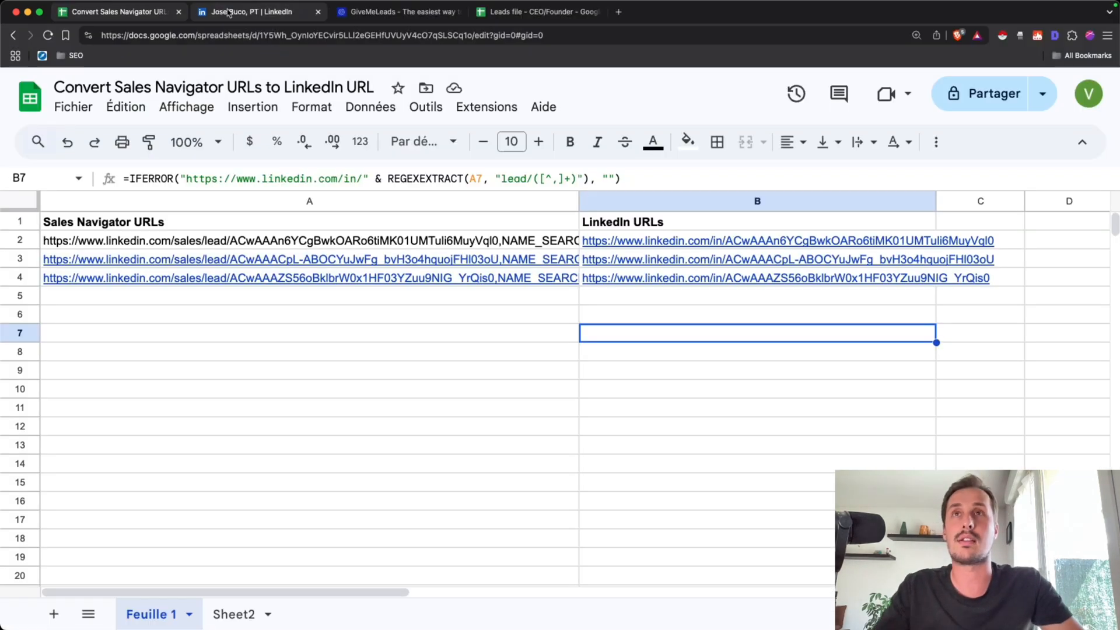
{"action": "left_click", "coordinate": [397, 11]}
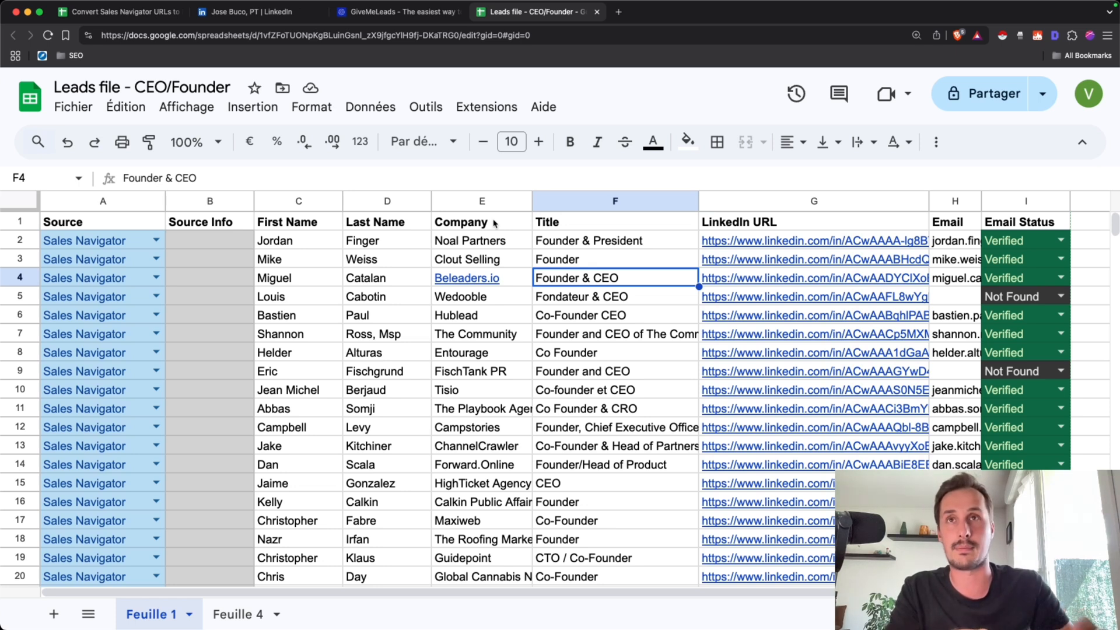
{"action": "left_click", "coordinate": [284, 204]}
{"action": "left_click", "coordinate": [456, 208]}
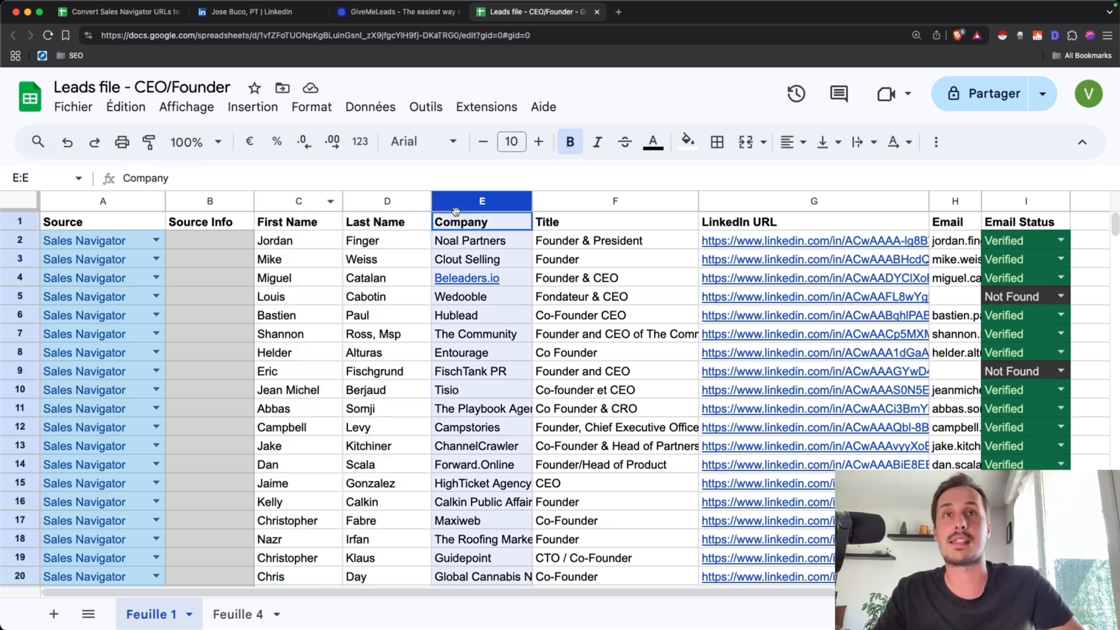
{"action": "left_click", "coordinate": [566, 210]}
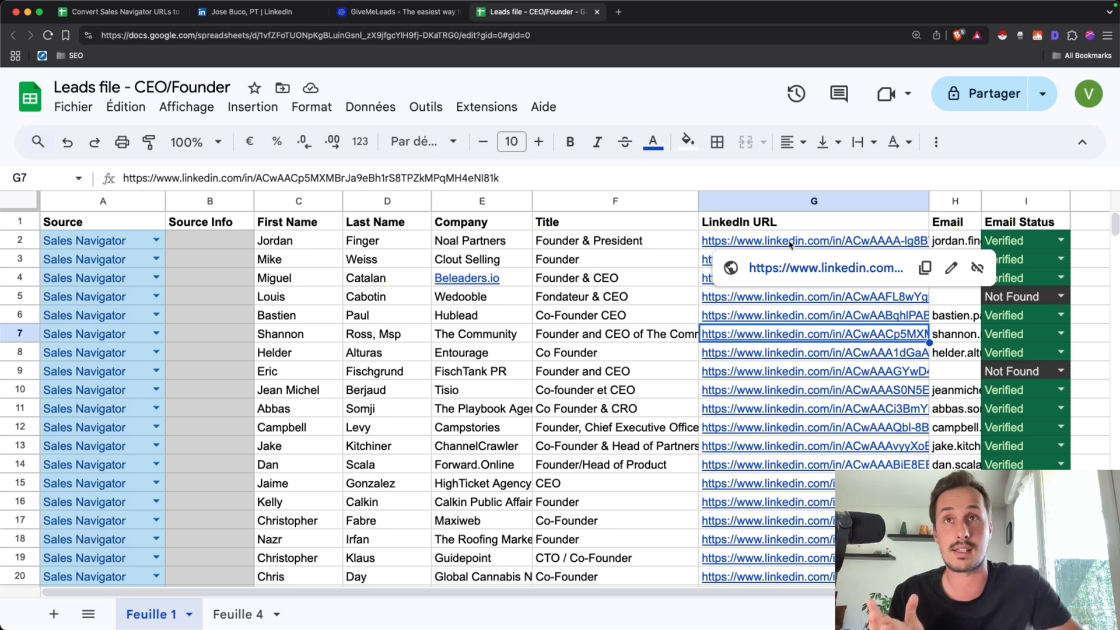
Step: Open the LinkedIn URL in cell G2 of the leads file and replace the content of the note in Notes with that URL
{"action": "left_click", "coordinate": [799, 237]}
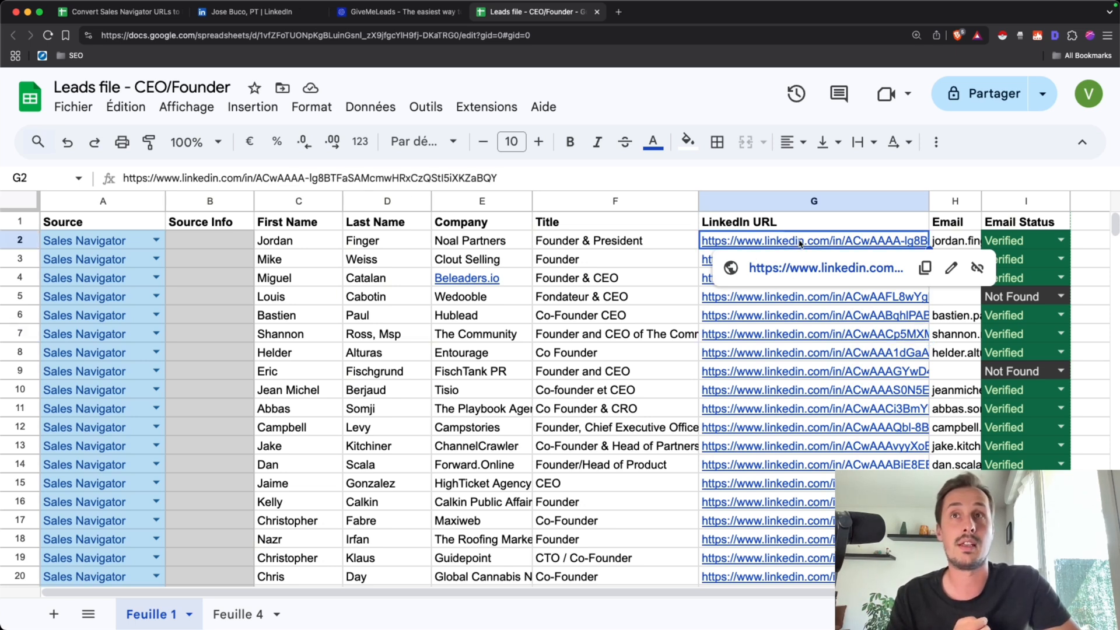
{"action": "left_click", "coordinate": [814, 270]}
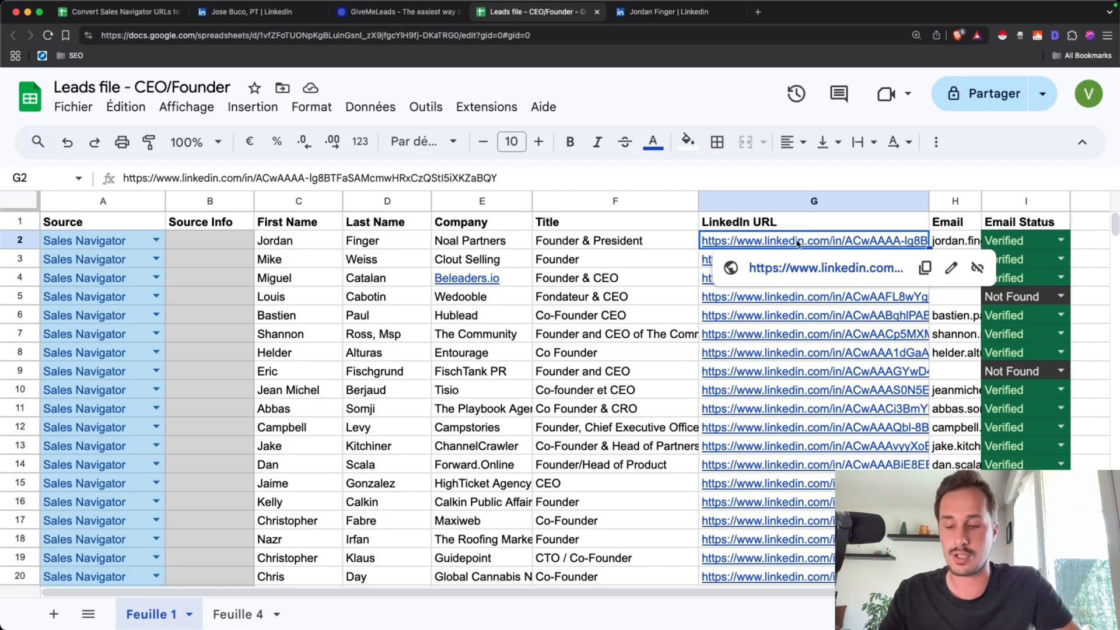
{"action": "key", "text": "super+c"}
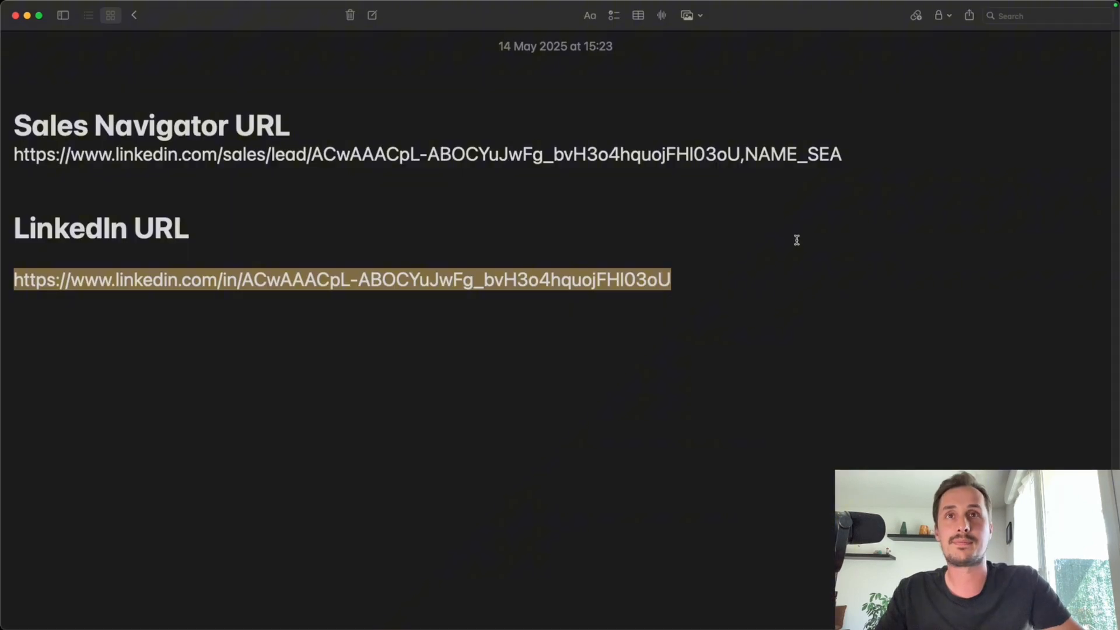
{"action": "left_click", "coordinate": [519, 367]}
{"action": "left_click_drag", "start_coordinate": [672, 280], "coordinate": [9, 134]}
{"action": "key", "text": "super+v"}
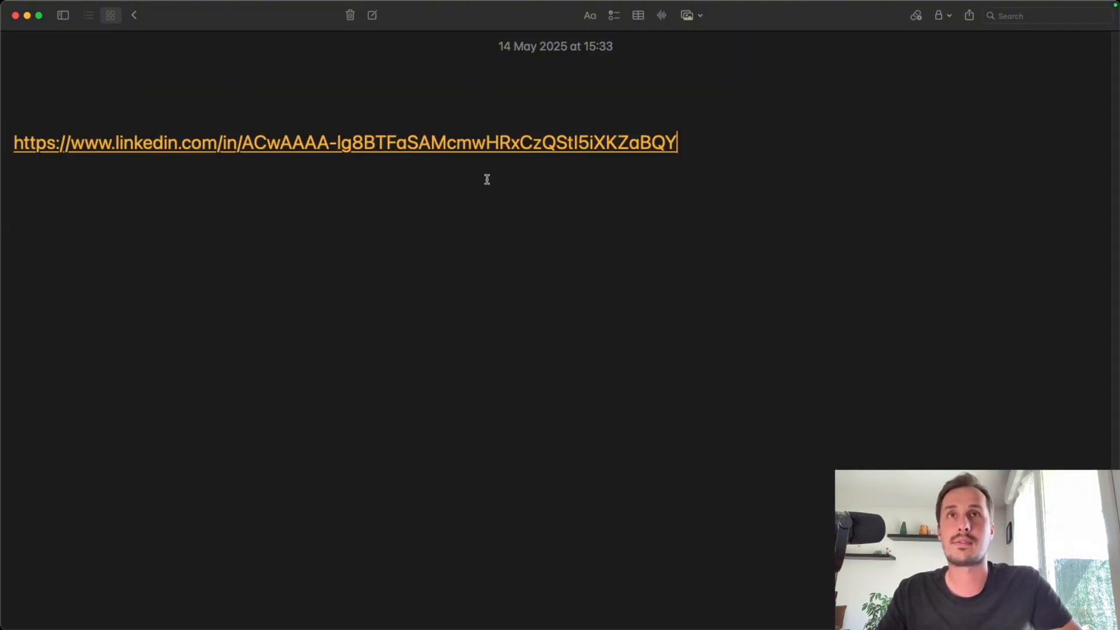
{"action": "key", "text": "Return"}
{"action": "key", "text": "Return"}
Step: Copy the address of the first lead's opened LinkedIn profile from the browser and paste it below the ID-based URL in the note
{"action": "key", "text": "super+Tab"}
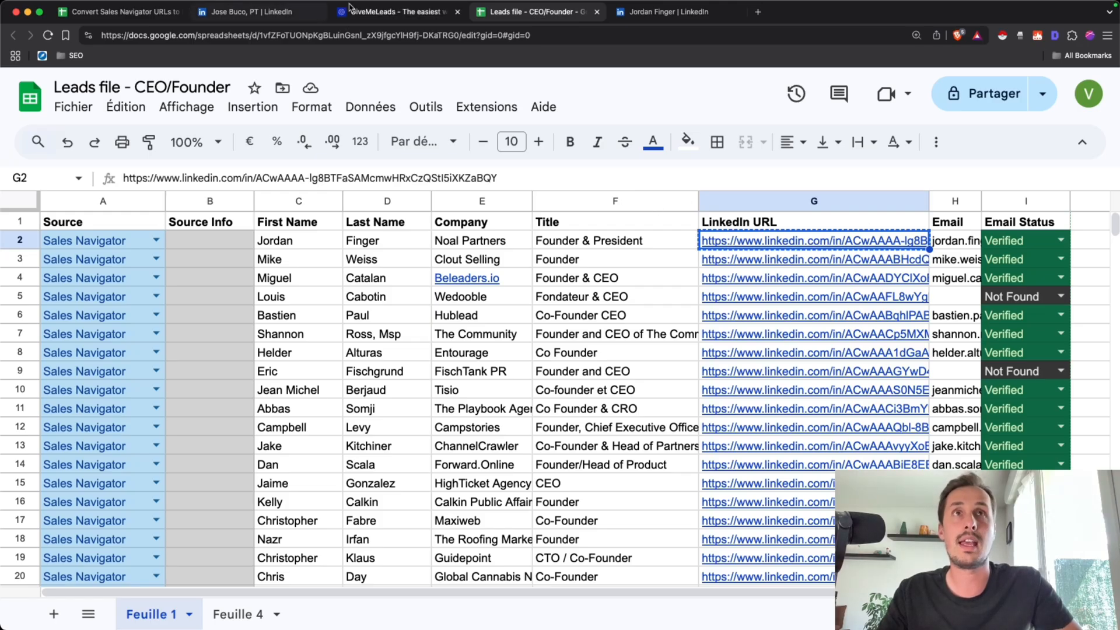
{"action": "left_click", "coordinate": [671, 12]}
{"action": "left_click", "coordinate": [455, 41]}
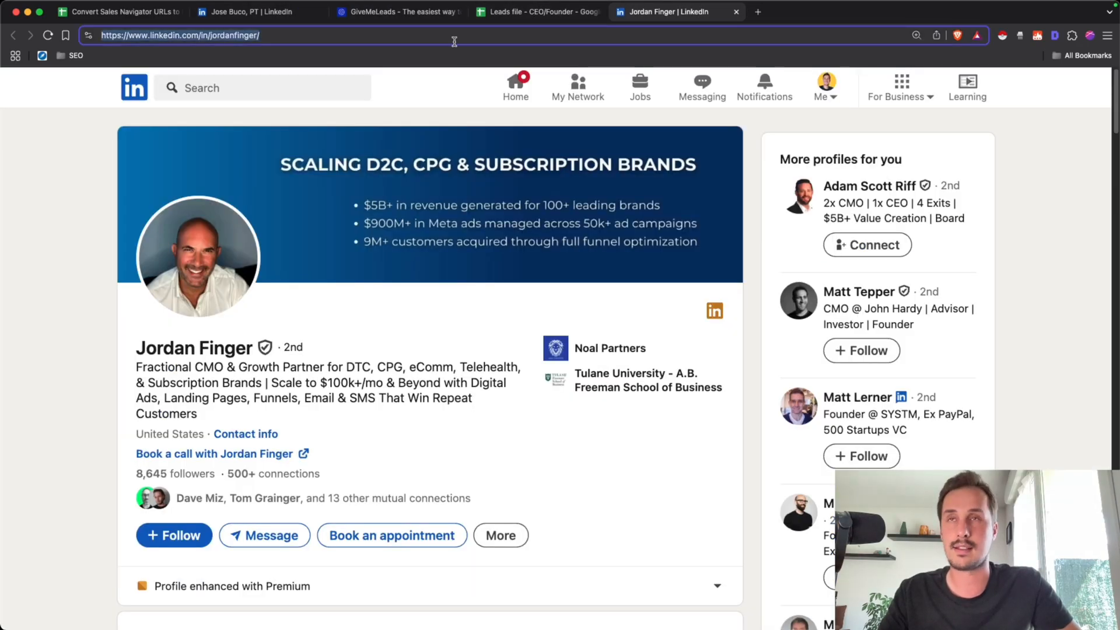
{"action": "key", "text": "super+c"}
{"action": "key", "text": "super+Tab"}
{"action": "key", "text": "Return"}
{"action": "key", "text": "super+v"}
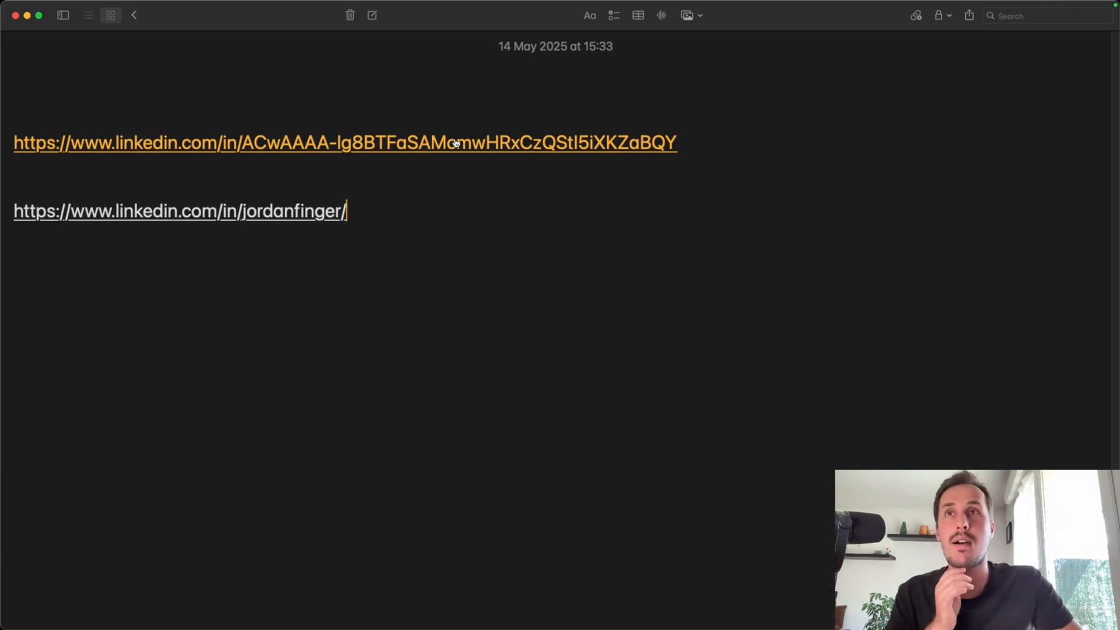
Step: Compare the ID-based LinkedIn URL with the name-based profile URL by highlighting each line of the note
{"action": "left_click_drag", "start_coordinate": [691, 142], "coordinate": [0, 144]}
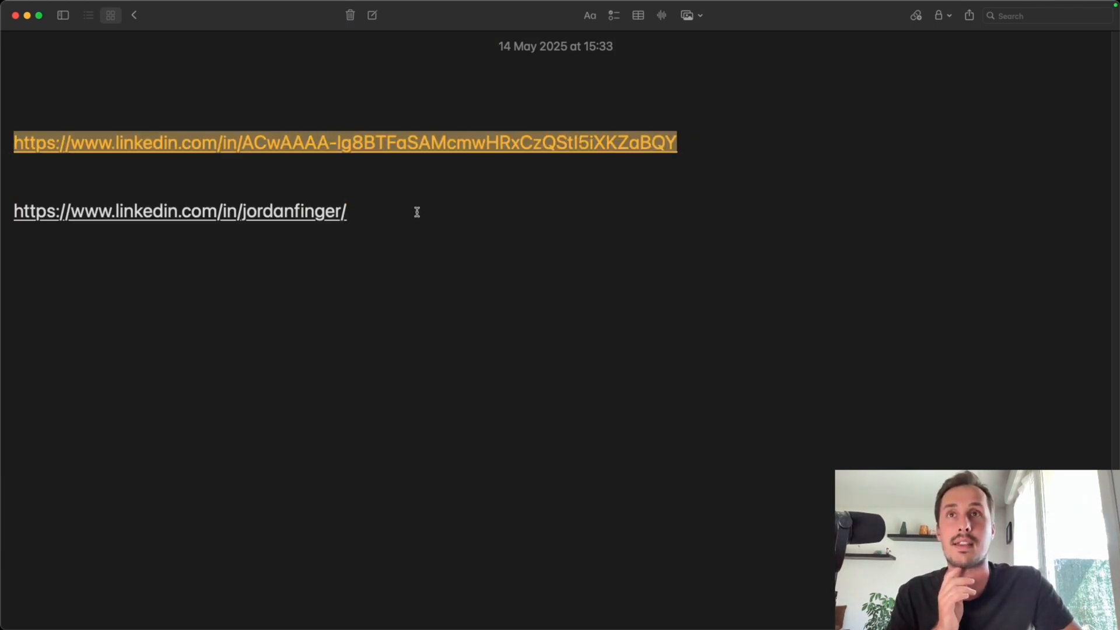
{"action": "left_click_drag", "start_coordinate": [417, 212], "coordinate": [3, 215]}
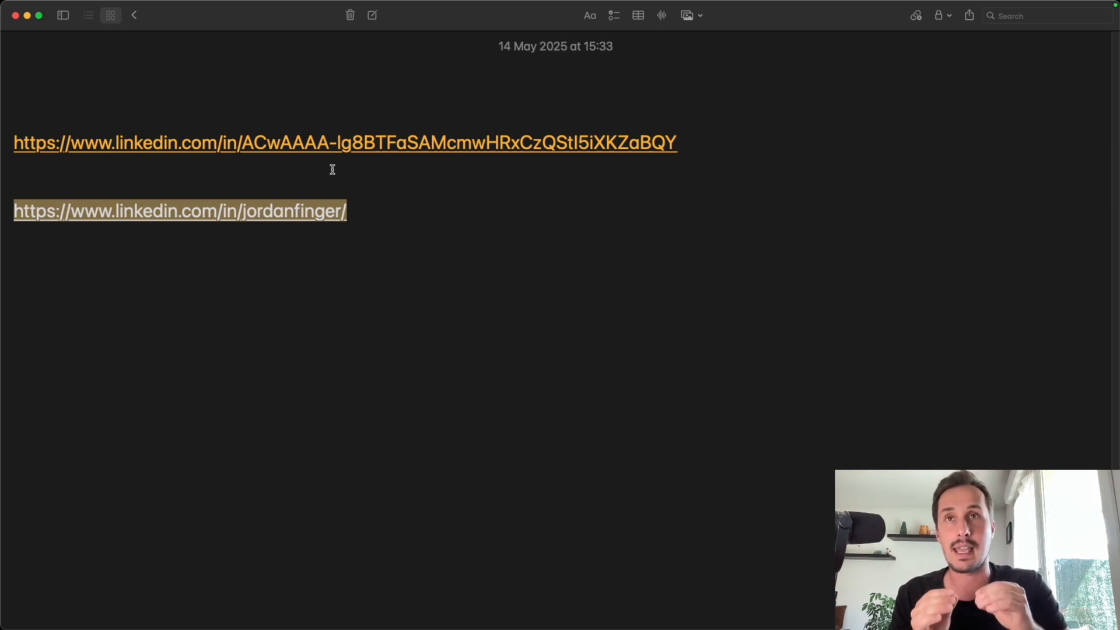
{"action": "left_click", "coordinate": [418, 218]}
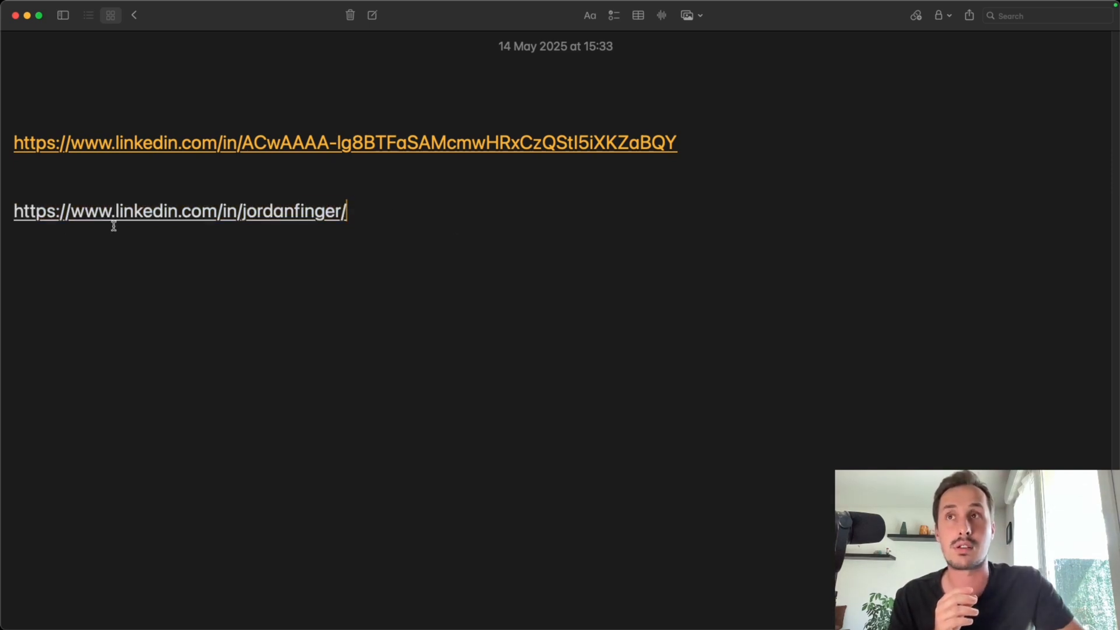
{"action": "left_click", "coordinate": [9, 217], "text": "shift"}
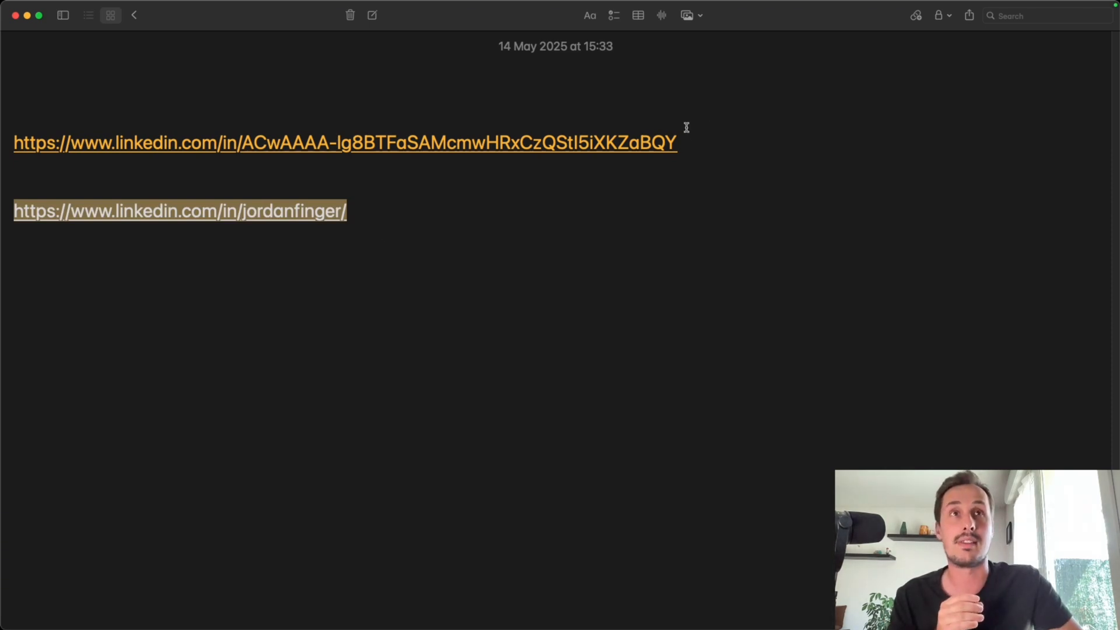
{"action": "left_click_drag", "start_coordinate": [686, 143], "coordinate": [3, 141]}
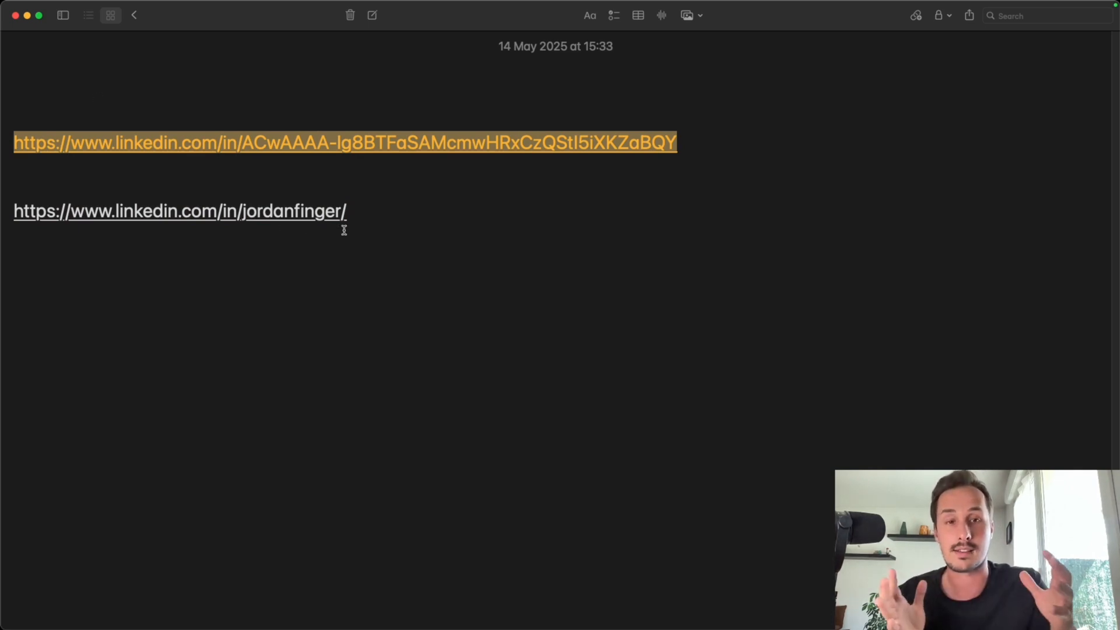
{"action": "left_click_drag", "start_coordinate": [688, 143], "coordinate": [3, 210]}
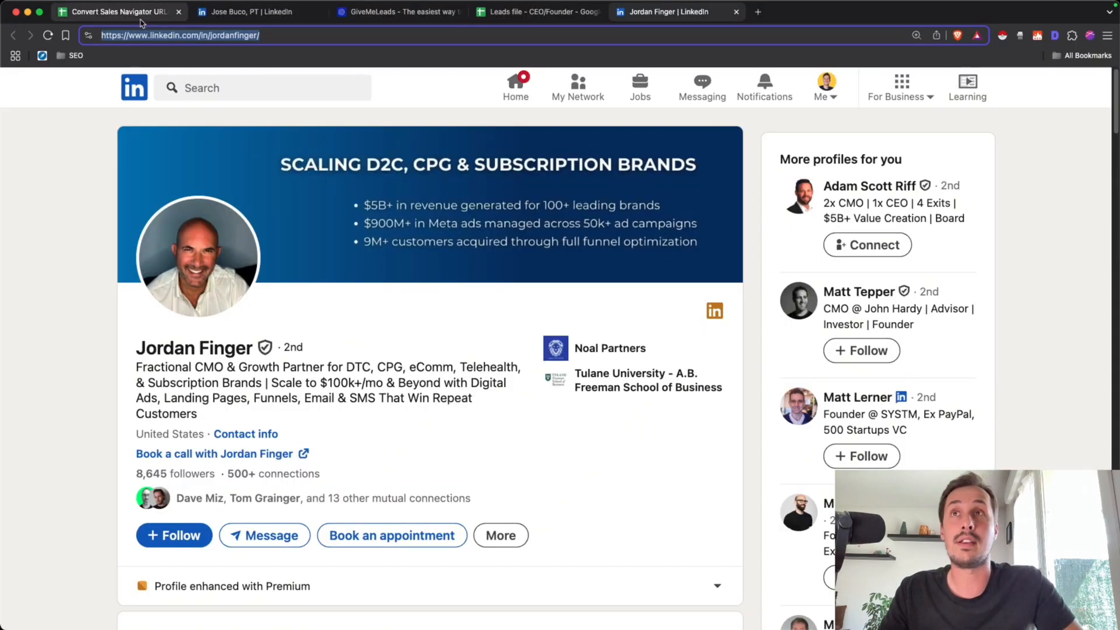
Step: Check the LinkedIn URL in cell G3 of the leads file, and highlight the ID after "/in/" in the note's first URL
{"action": "left_click", "coordinate": [560, 11]}
{"action": "left_click", "coordinate": [793, 257]}
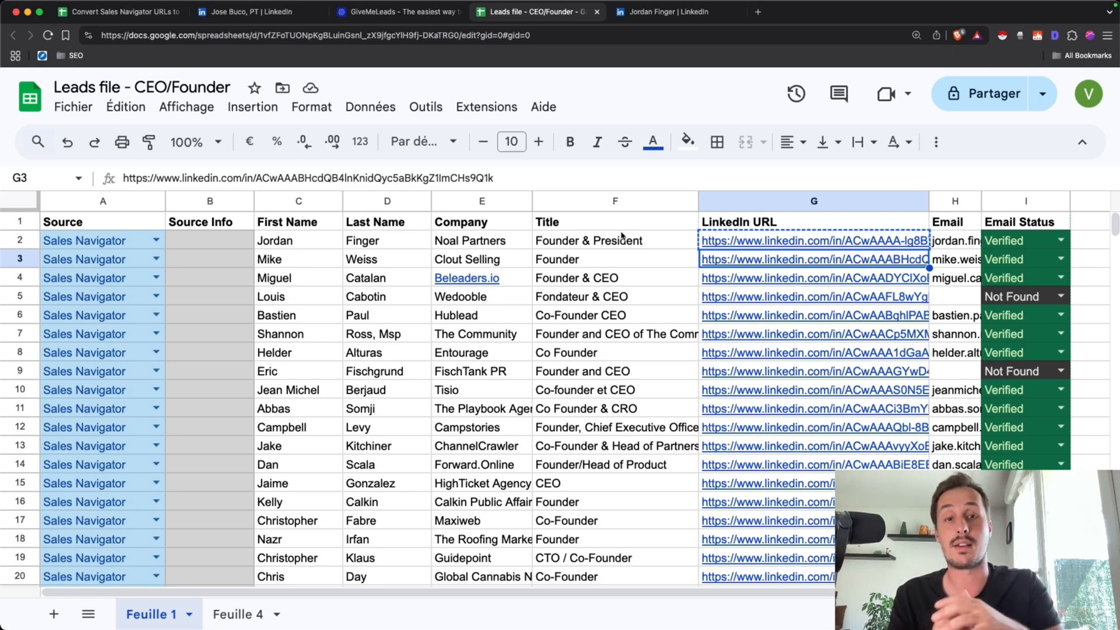
{"action": "key", "text": "super+Tab"}
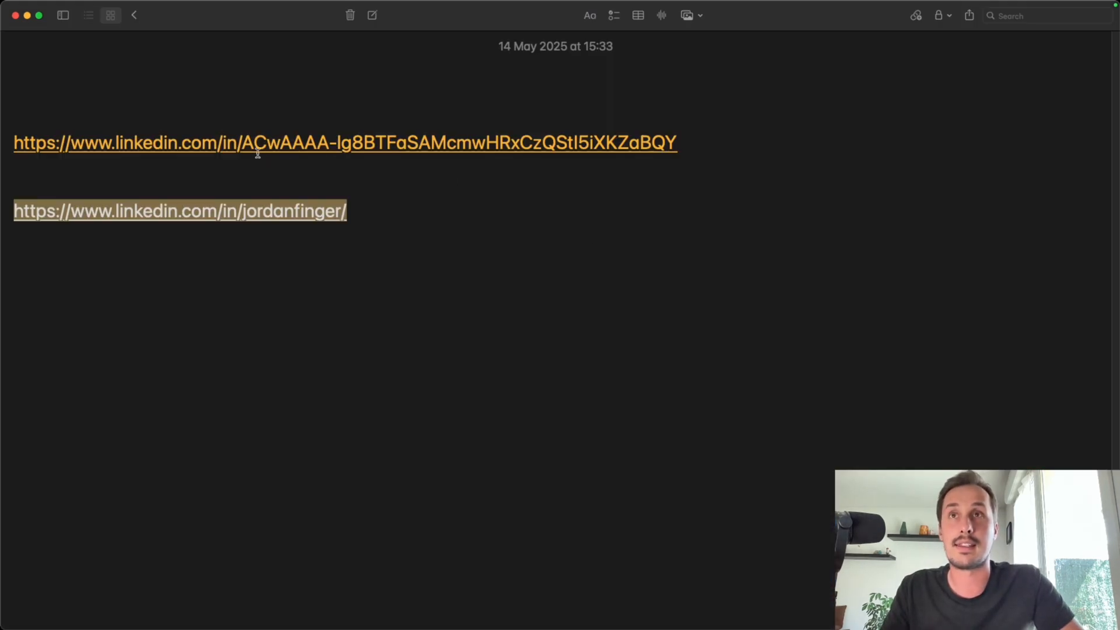
{"action": "left_click", "coordinate": [708, 143]}
{"action": "left_click_drag", "start_coordinate": [709, 143], "coordinate": [243, 144]}
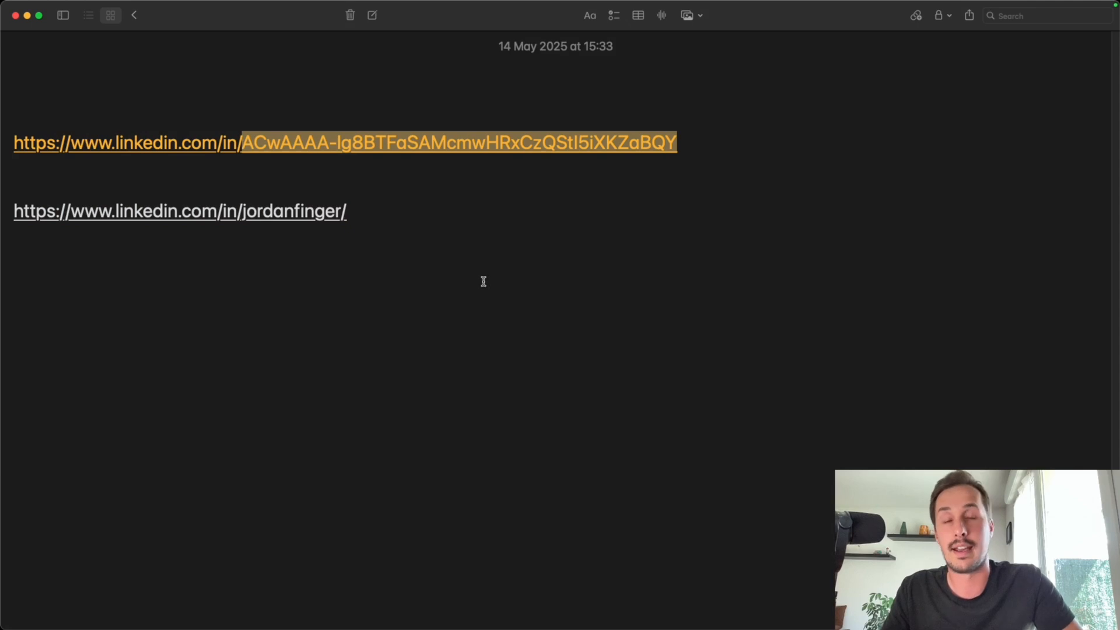
{"action": "key", "text": "super+Tab"}
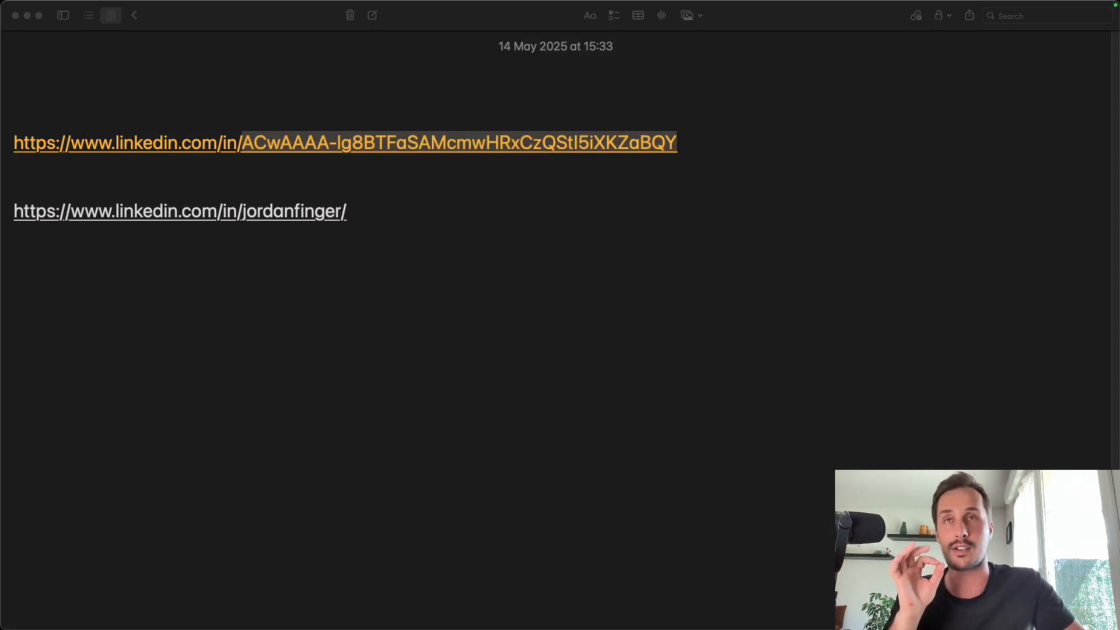
Step: Highlight the entire ID-based URL and the entire name-based URL in turn to contrast the two formats
{"action": "left_click", "coordinate": [685, 143]}
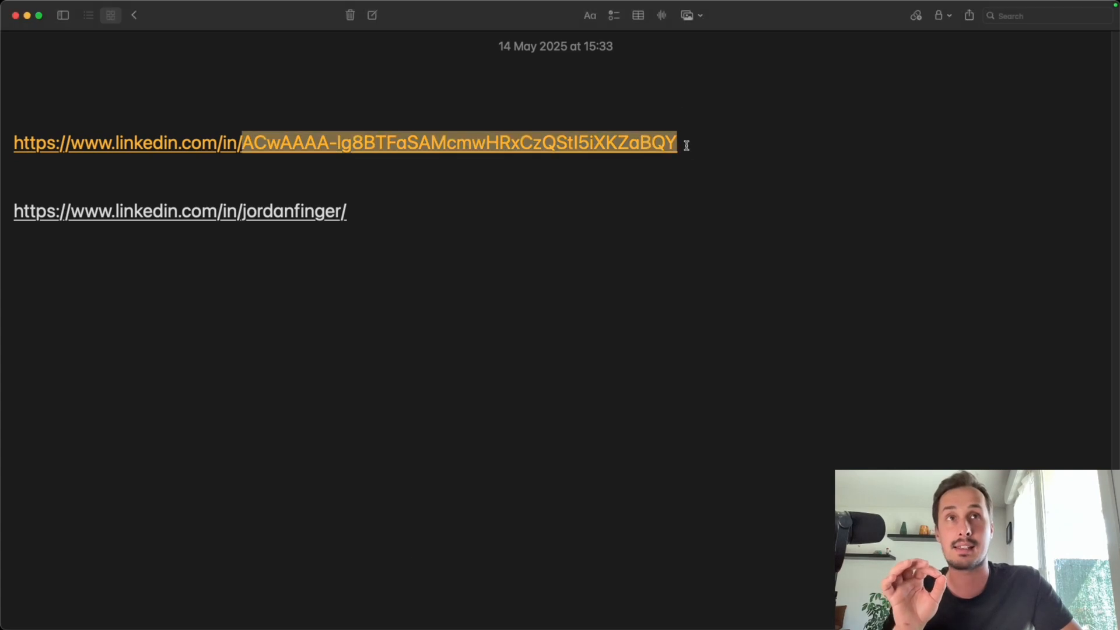
{"action": "left_click_drag", "start_coordinate": [686, 142], "coordinate": [8, 143]}
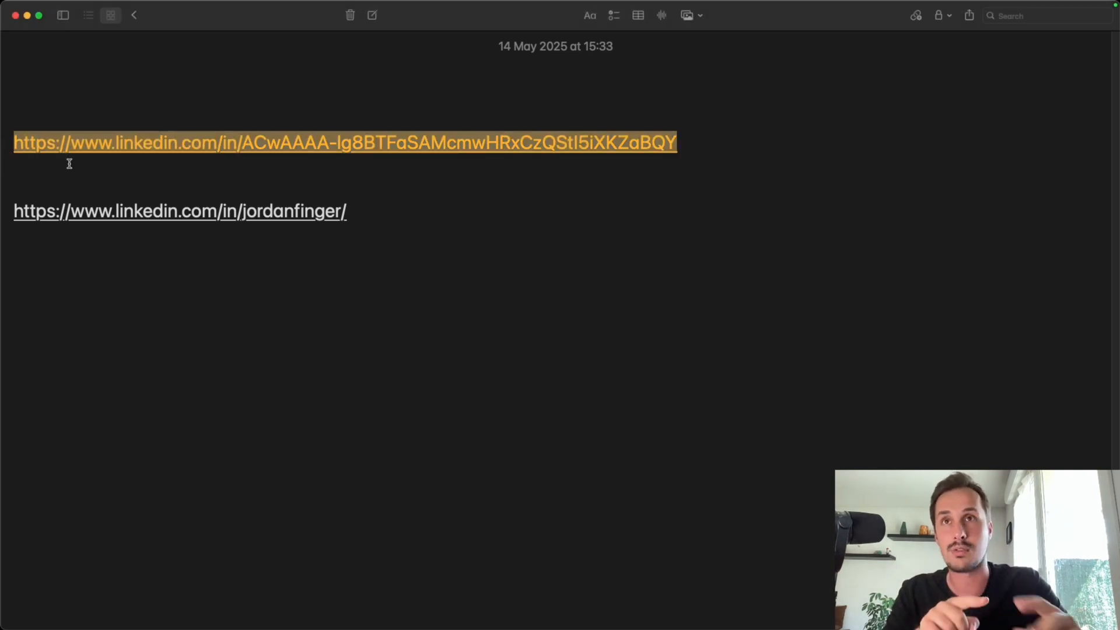
{"action": "left_click_drag", "start_coordinate": [383, 211], "coordinate": [7, 210]}
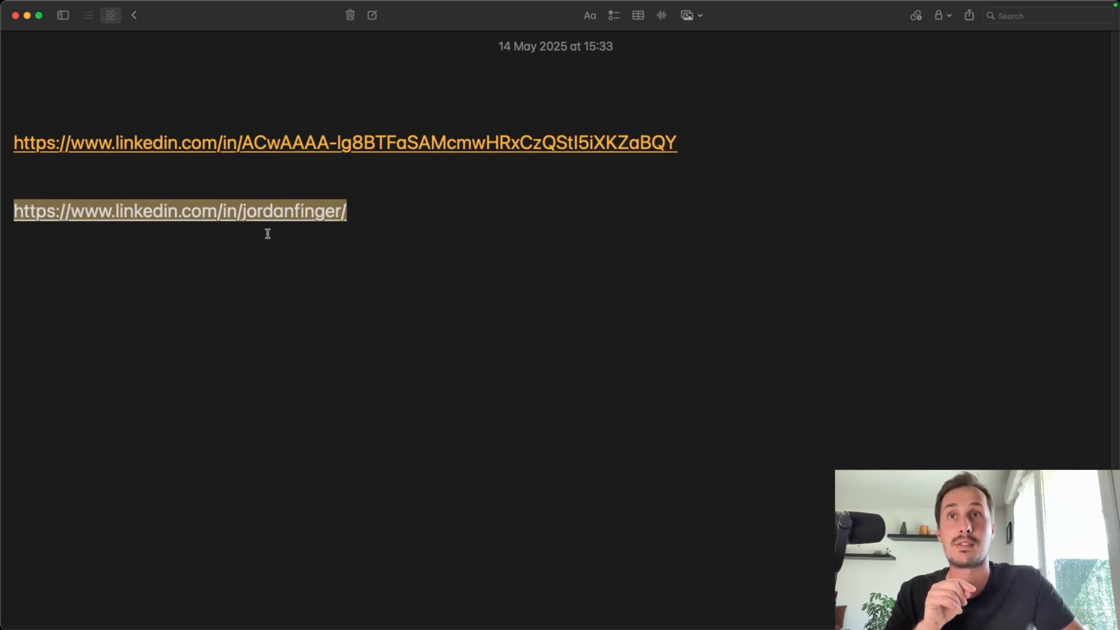